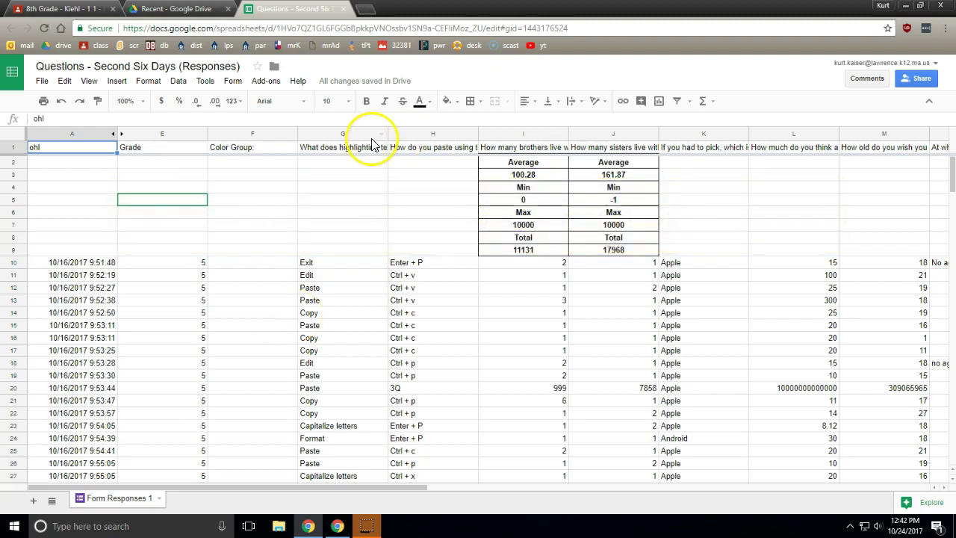
Insert a pie chart of the column G answers (G1:G220) showing each answer's percentage
left_click(363, 133)
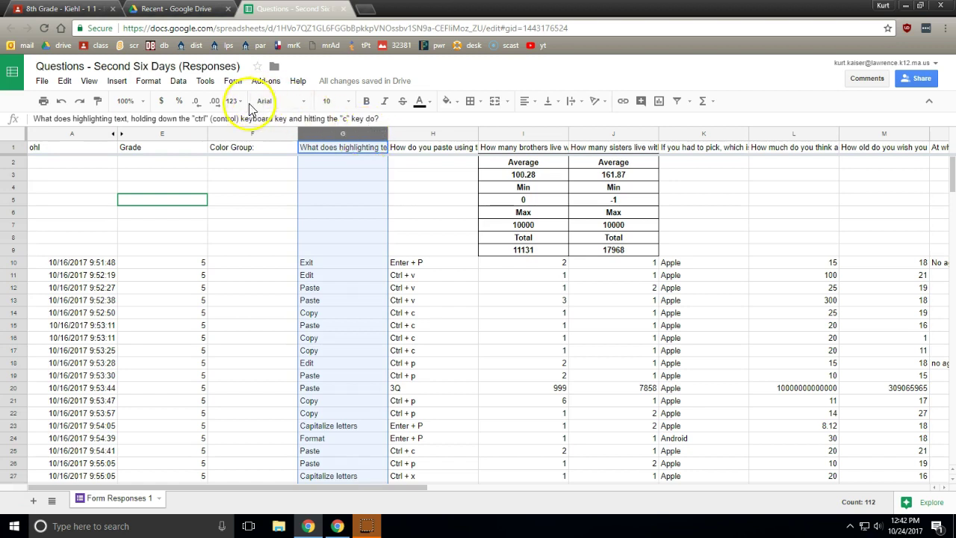
left_click(117, 82)
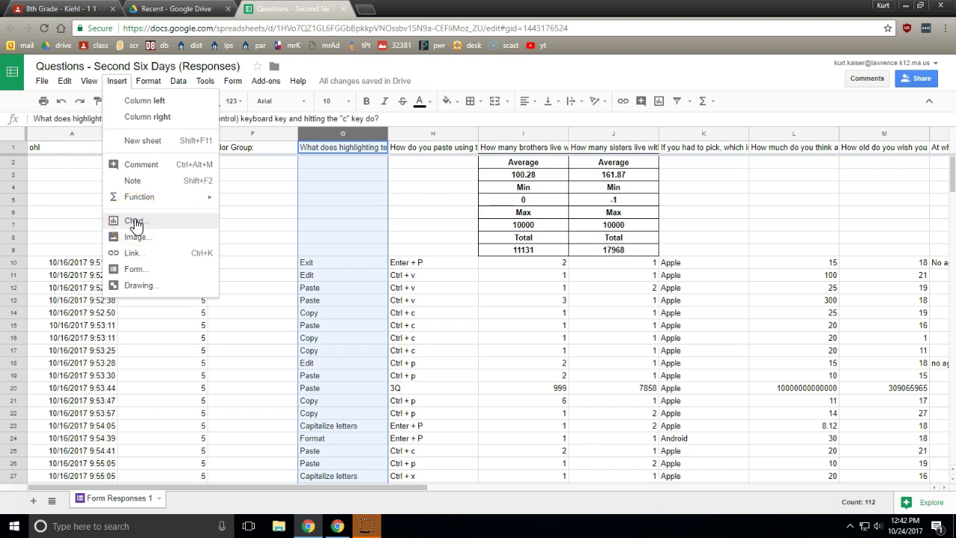
left_click(134, 222)
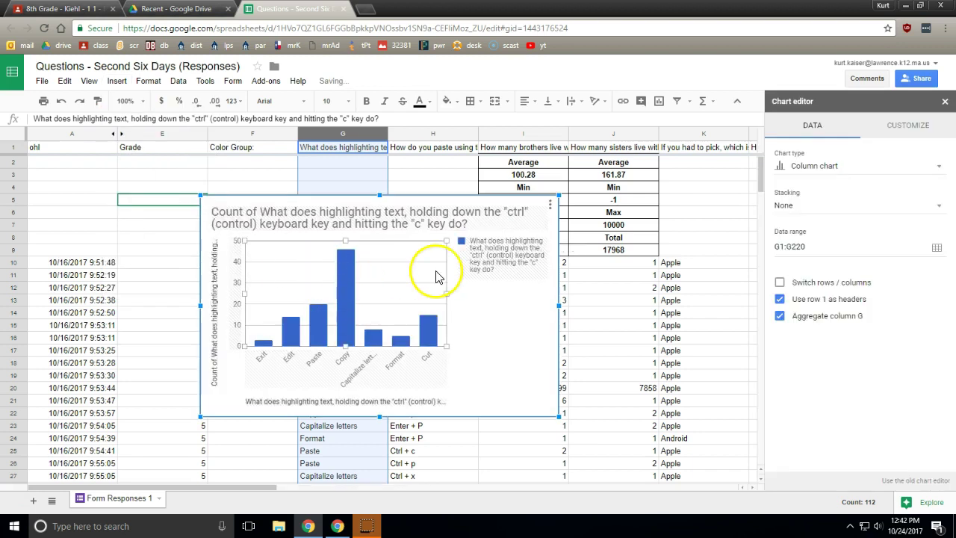
left_click(940, 167)
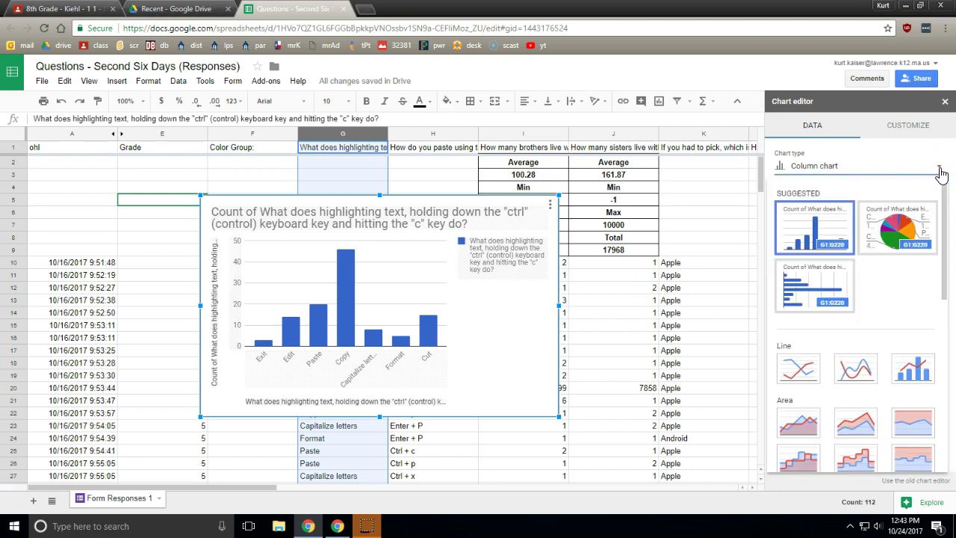
scroll(848, 288, "down", 3)
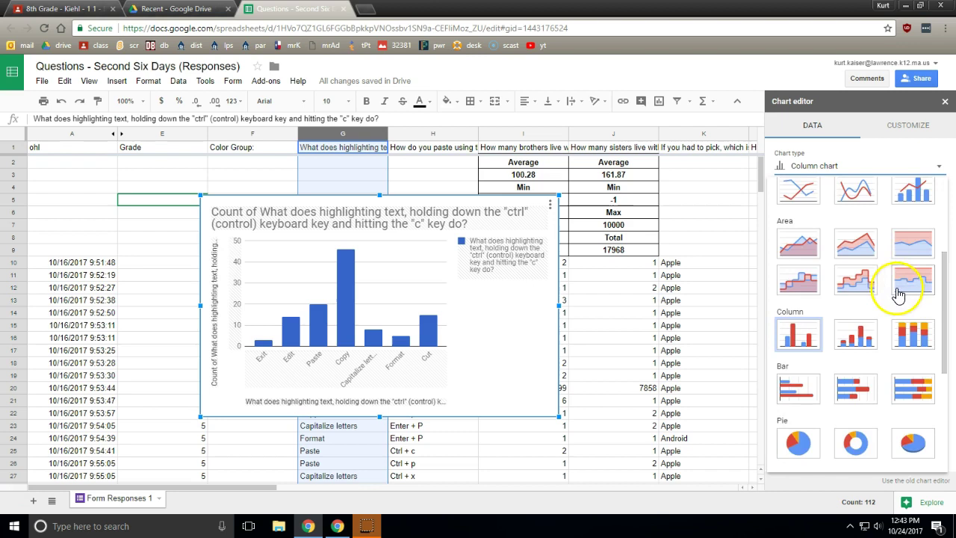
scroll(844, 283, "down", 3)
left_click(800, 265)
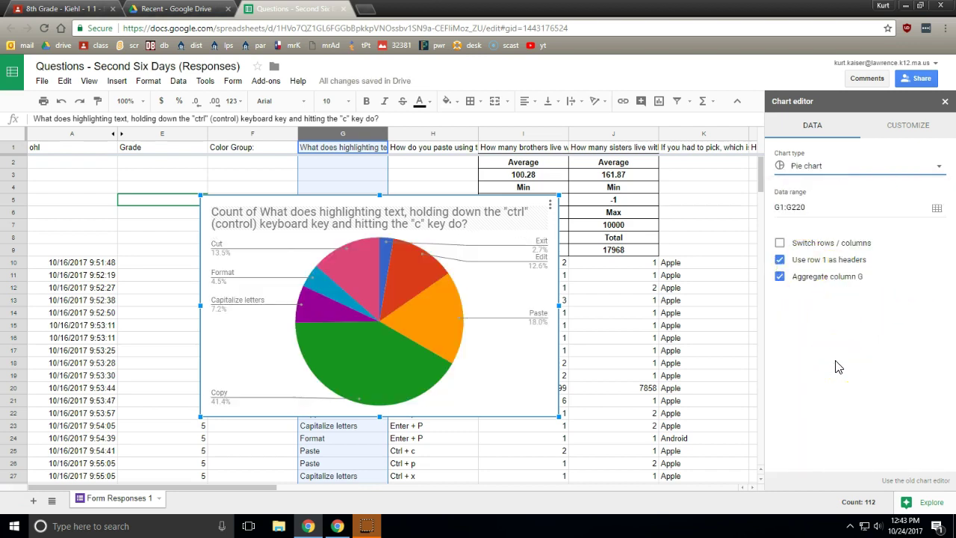
Shrink the pie chart, move it near the top rows, and add a blank Sheet2
left_click_drag(559, 416, 415, 327)
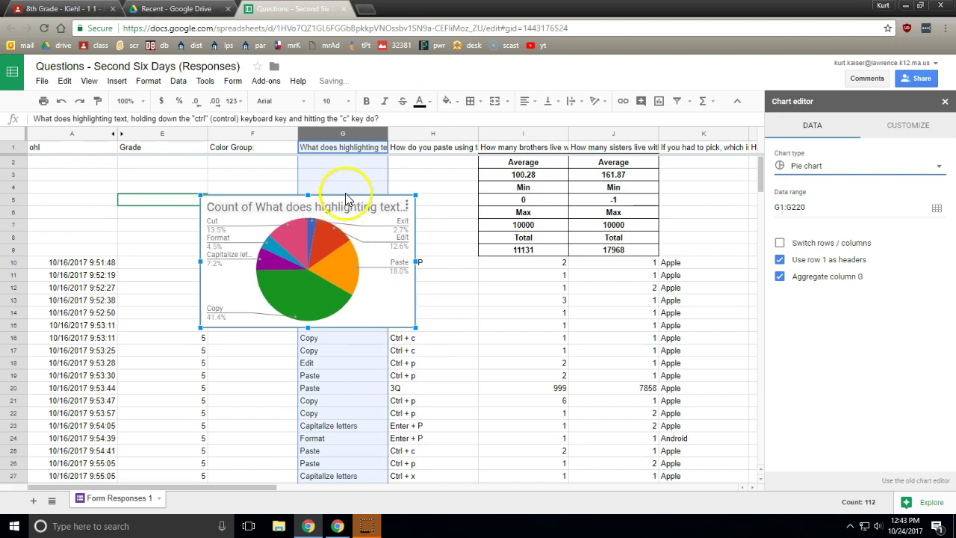
left_click_drag(364, 323, 355, 283)
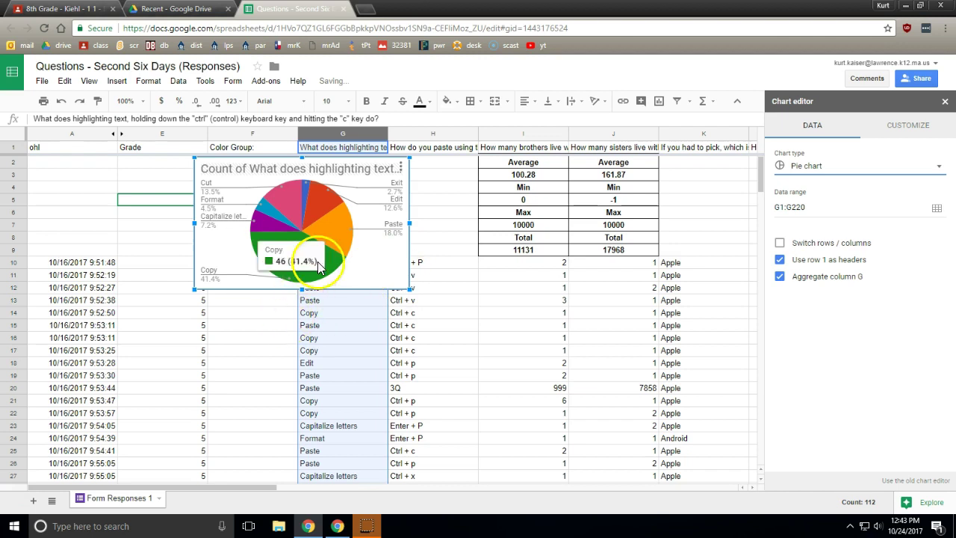
left_click_drag(363, 241, 359, 256)
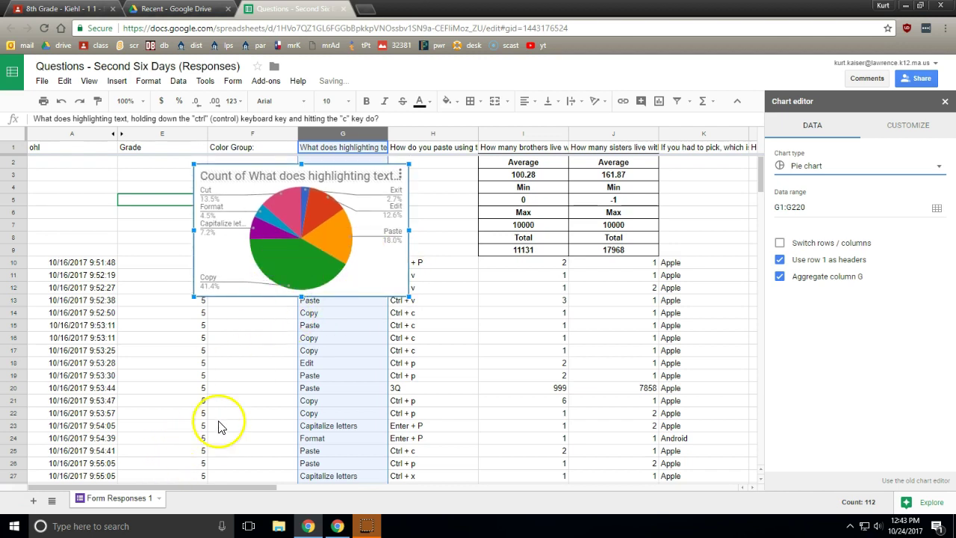
left_click(33, 501)
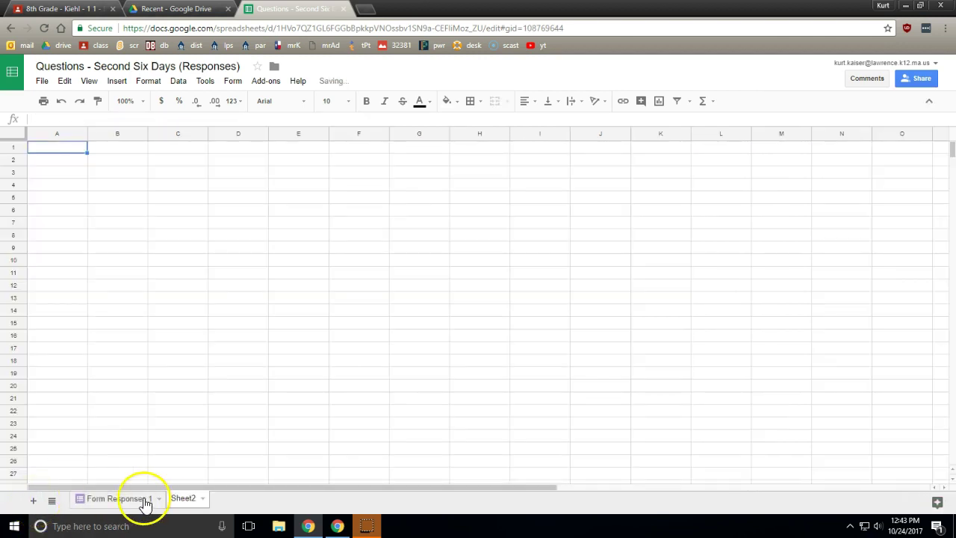
Rename Sheet2 to 'Charts' and return to the Form Responses 1 sheet
left_click(204, 503)
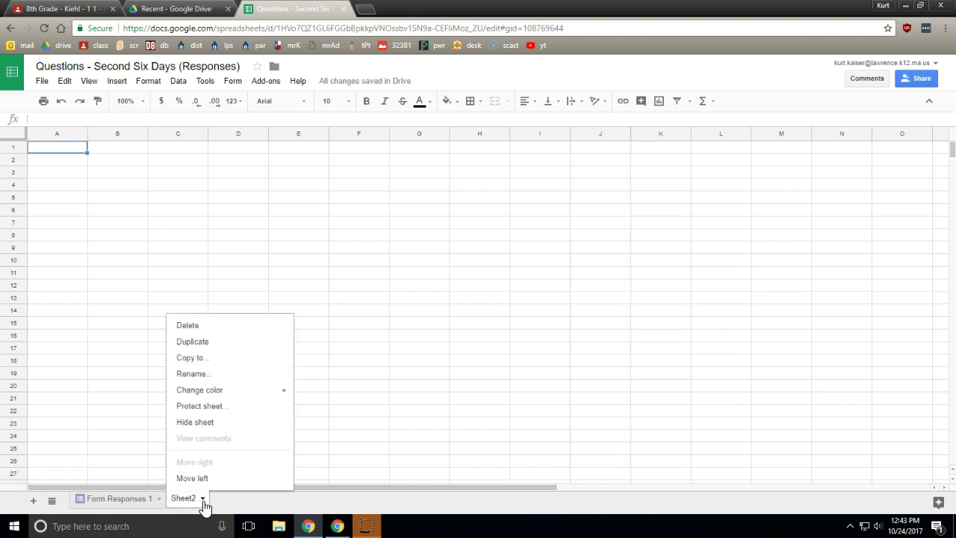
left_click(212, 378)
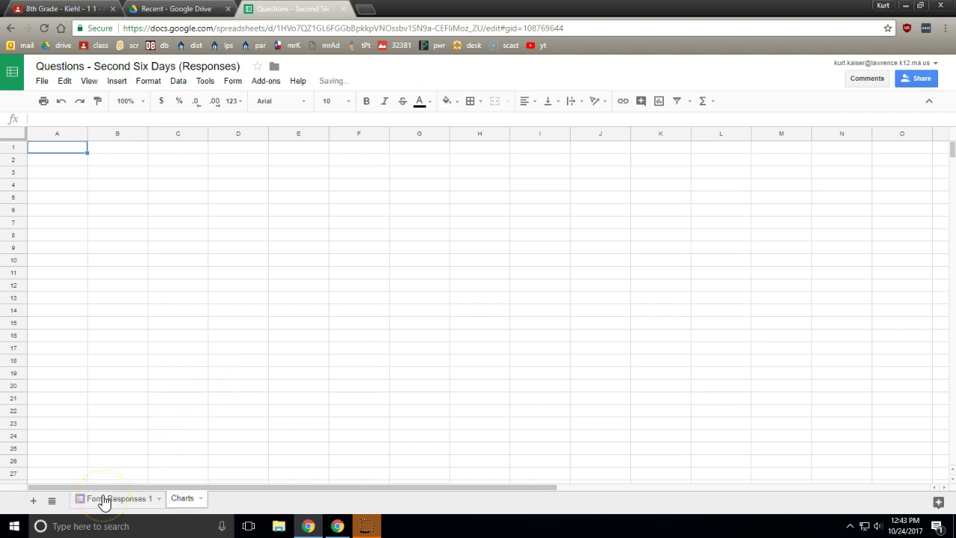
type("Charts")
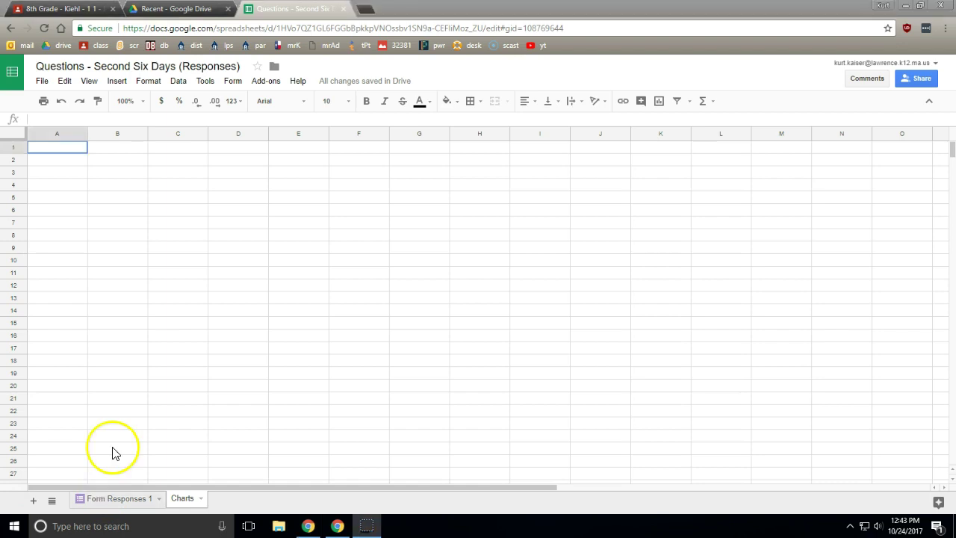
left_click(111, 501)
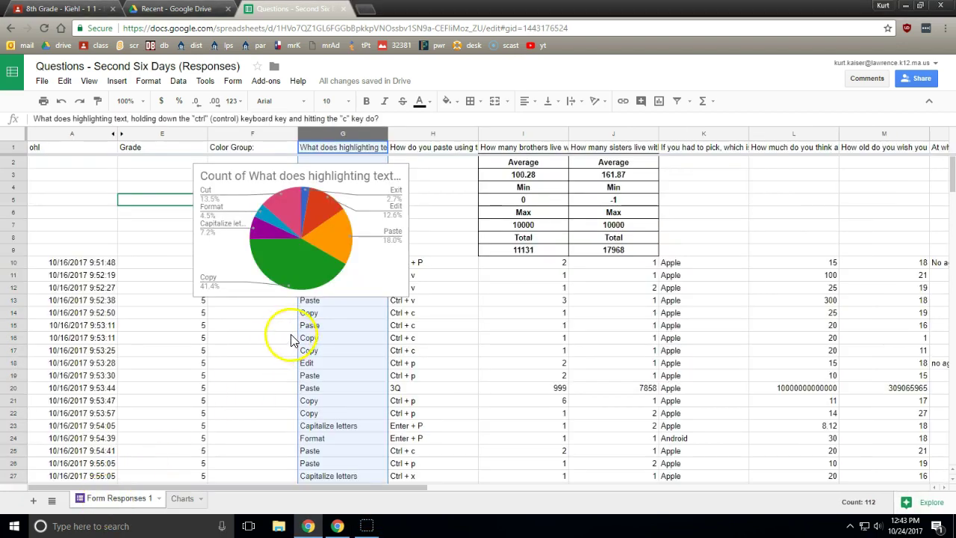
Copy the pie chart and paste it at cell A1 of the Charts sheet
left_click(401, 176)
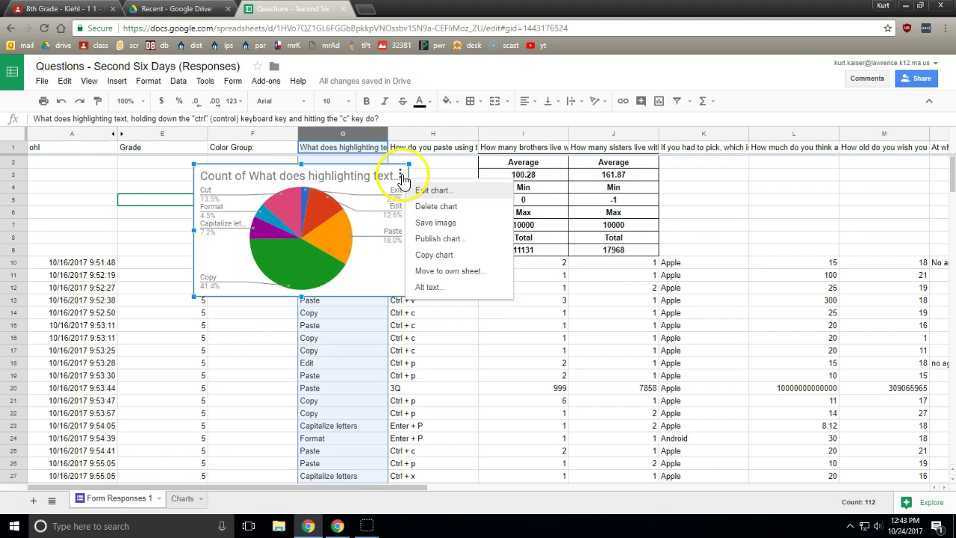
left_click(433, 256)
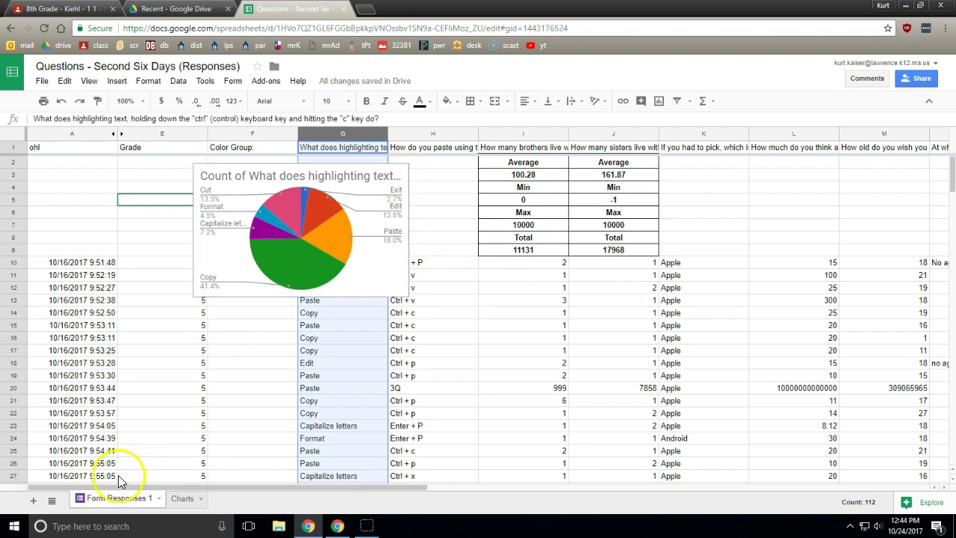
left_click(182, 498)
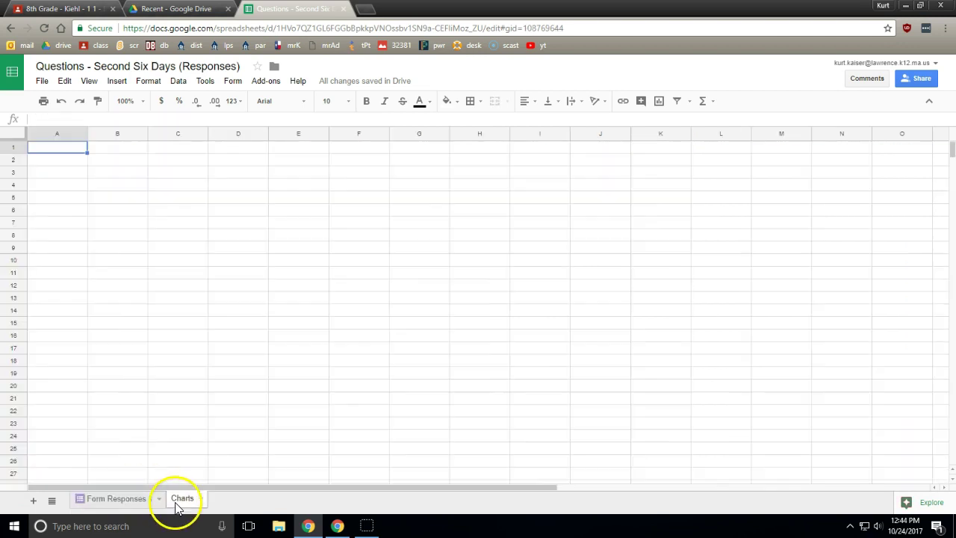
right_click(67, 151)
left_click(100, 191)
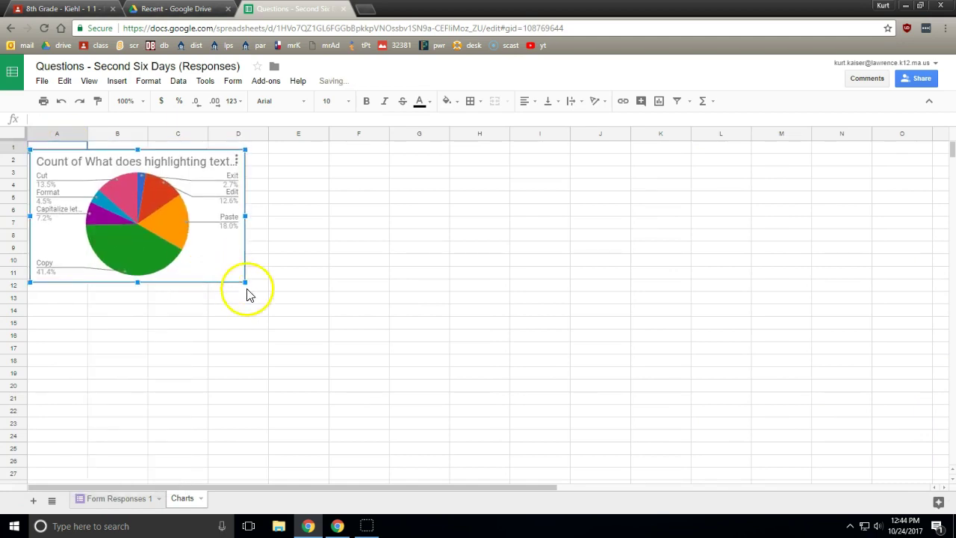
Delete the original pie chart from Form Responses 1
left_click(104, 499)
right_click(375, 183)
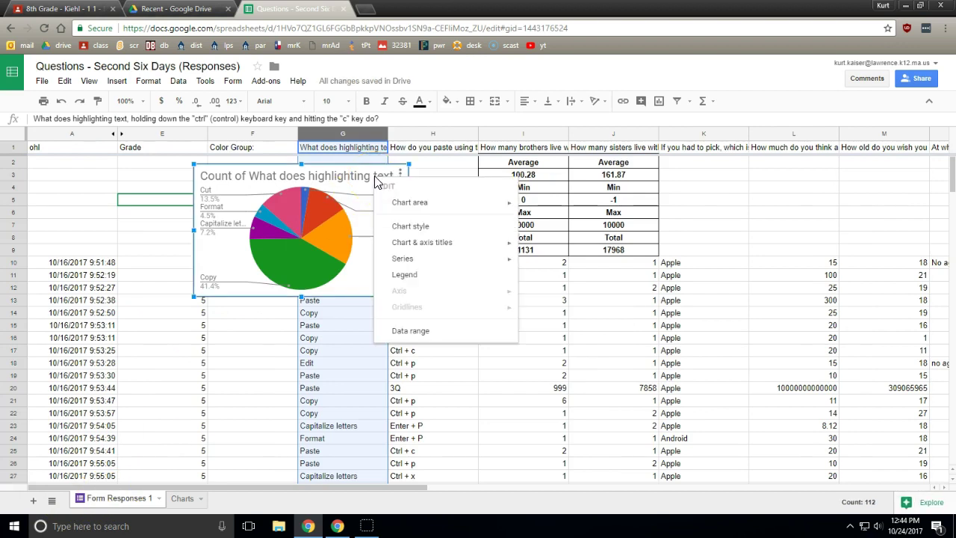
left_click(375, 188)
left_click(400, 174)
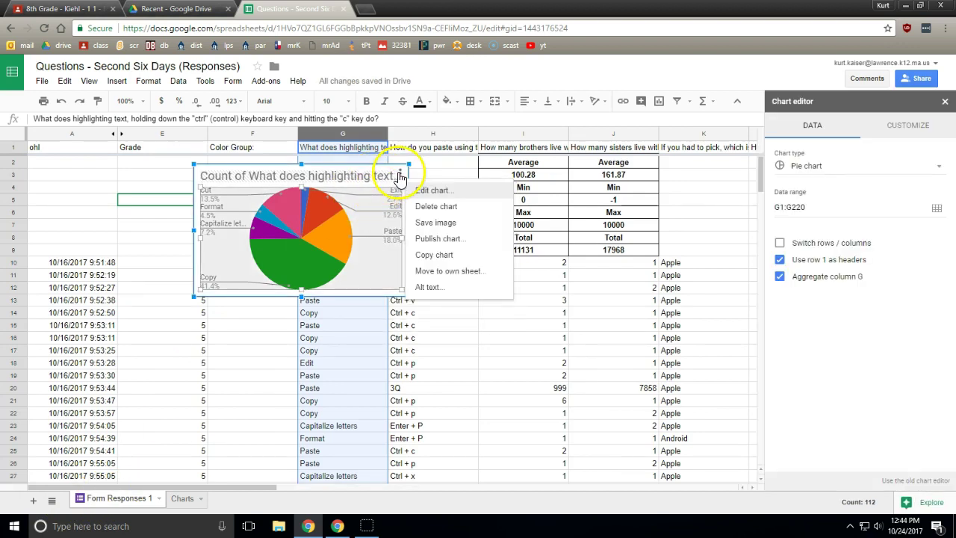
left_click(423, 206)
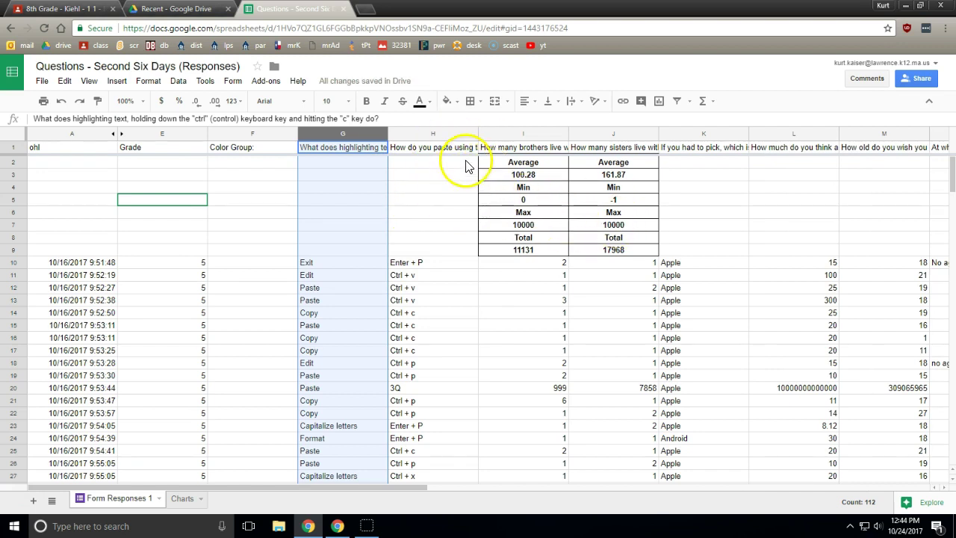
Insert an area chart of the column H paste-shortcut answers (H1:H220) and shrink it slightly
left_click(449, 136)
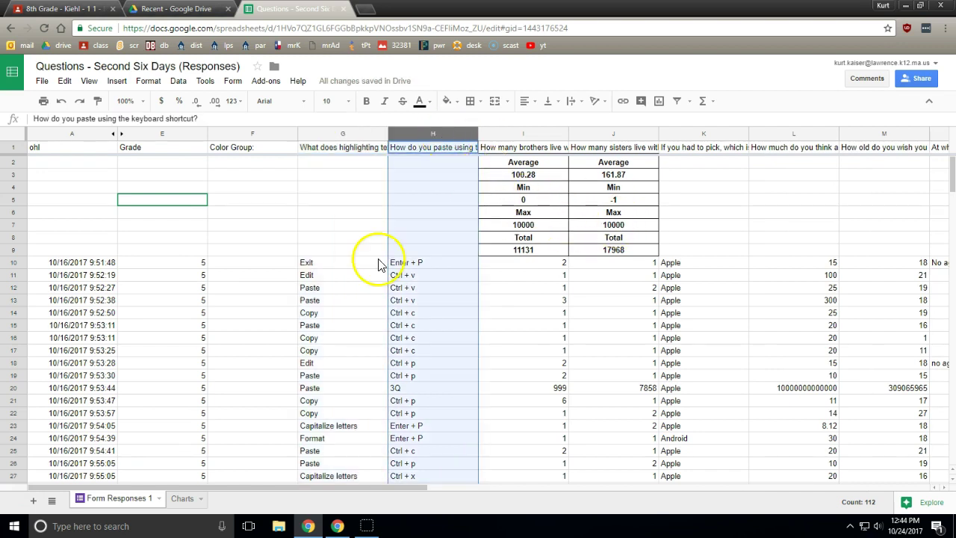
left_click(117, 80)
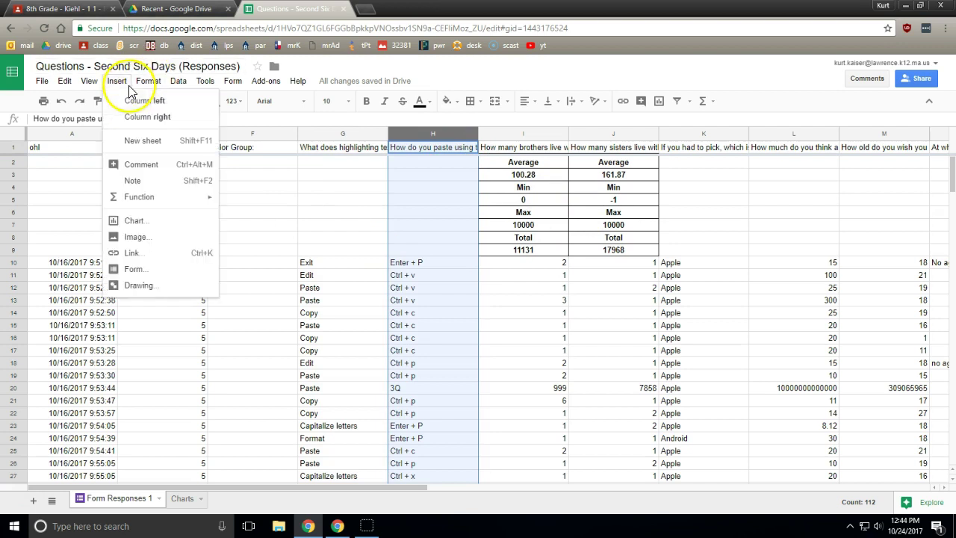
left_click(132, 222)
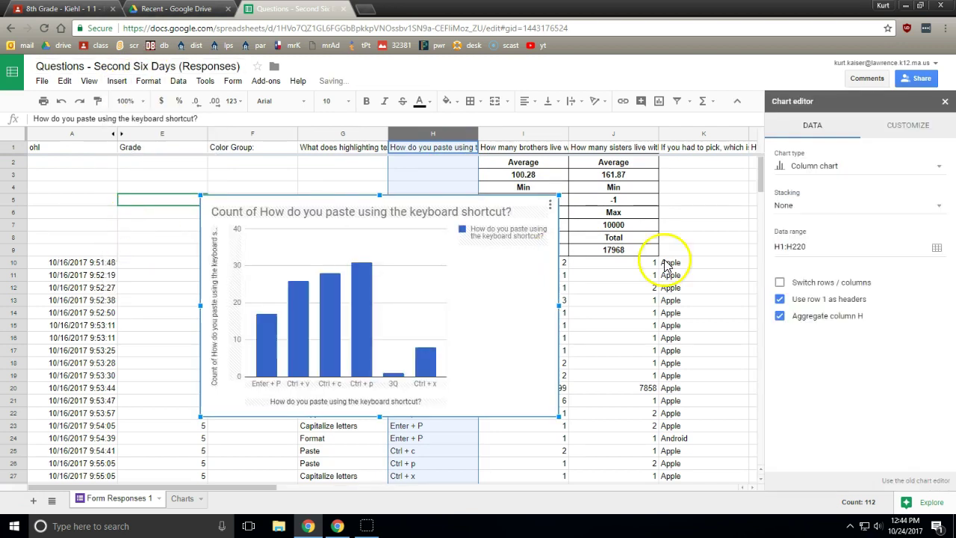
left_click(870, 172)
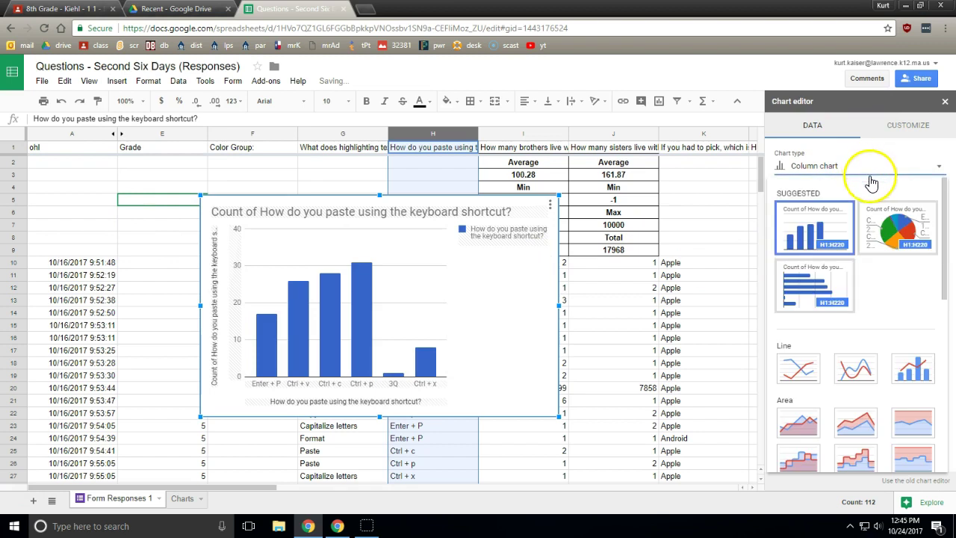
scroll(860, 342, "down", 2)
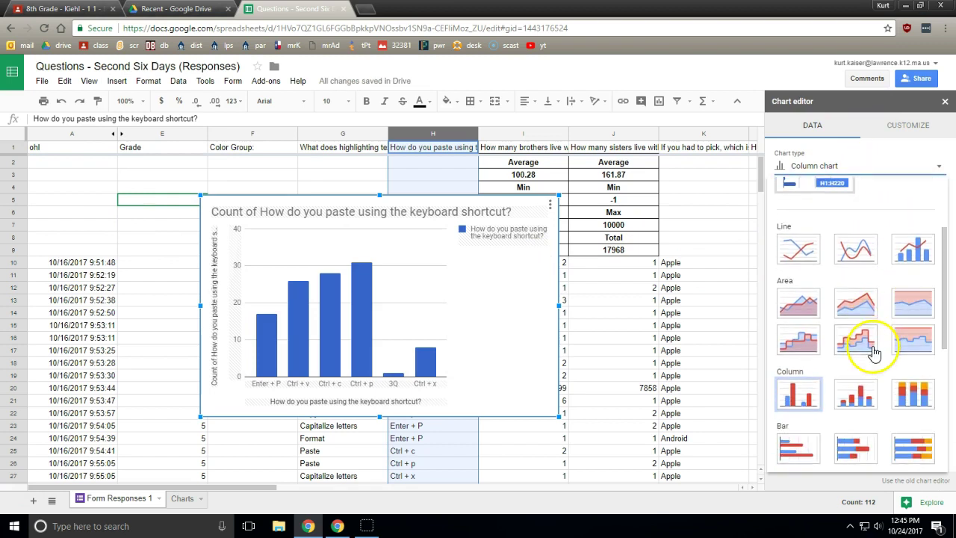
left_click(799, 315)
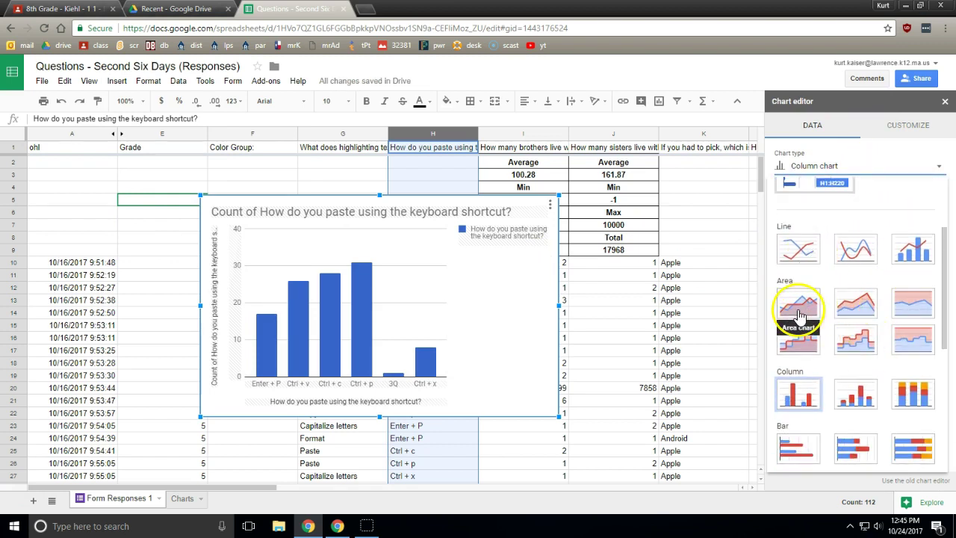
left_click(800, 315)
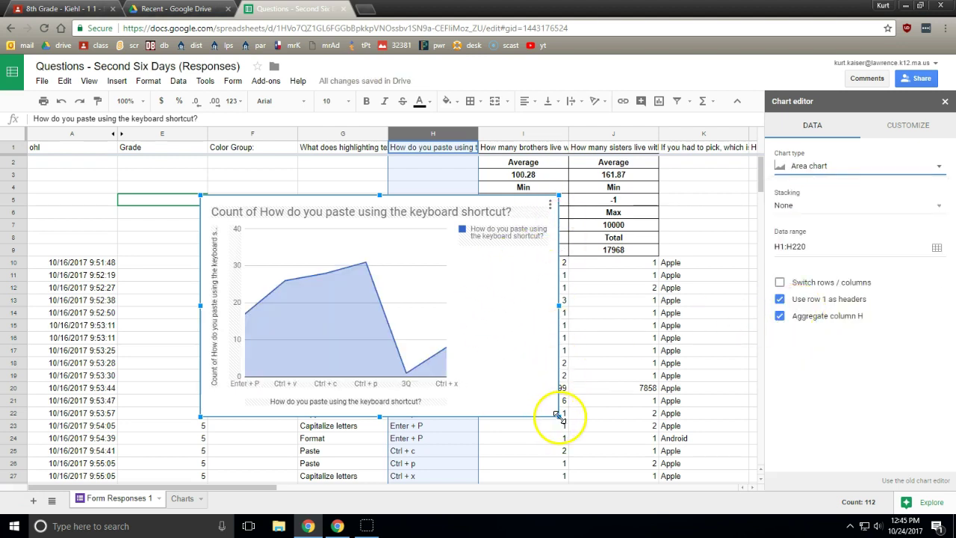
left_click_drag(559, 415, 541, 405)
left_click(532, 204)
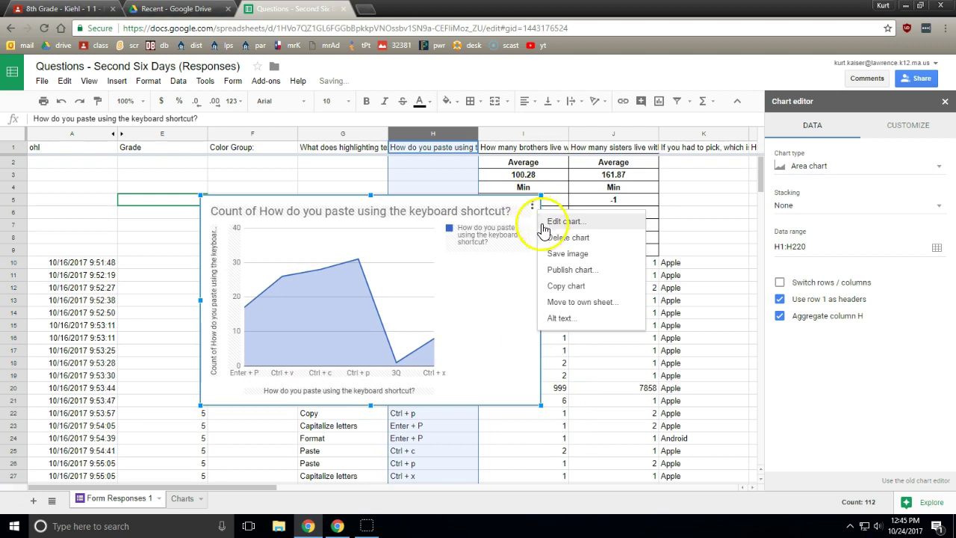
Paste a copy of the area chart at cell E4 of the Charts sheet
left_click(558, 288)
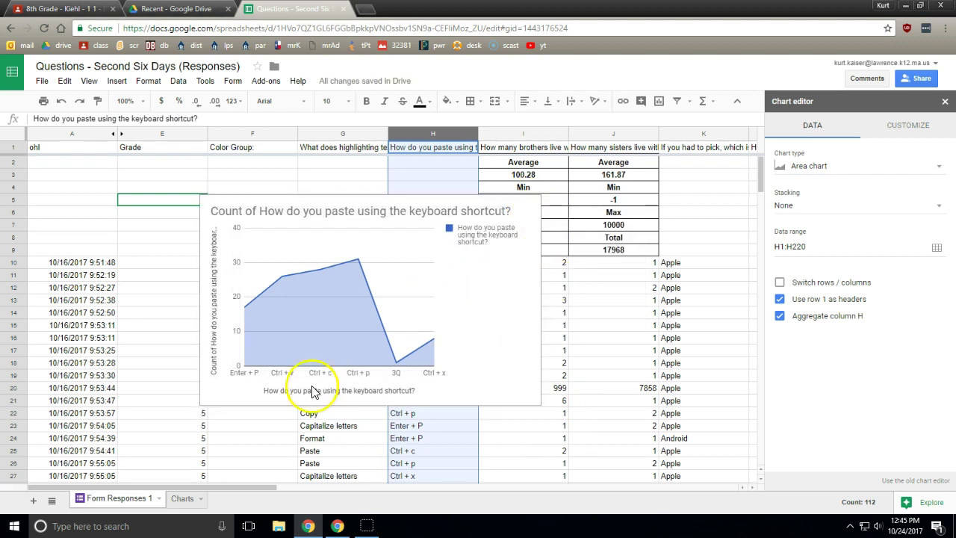
left_click(185, 499)
left_click(327, 188)
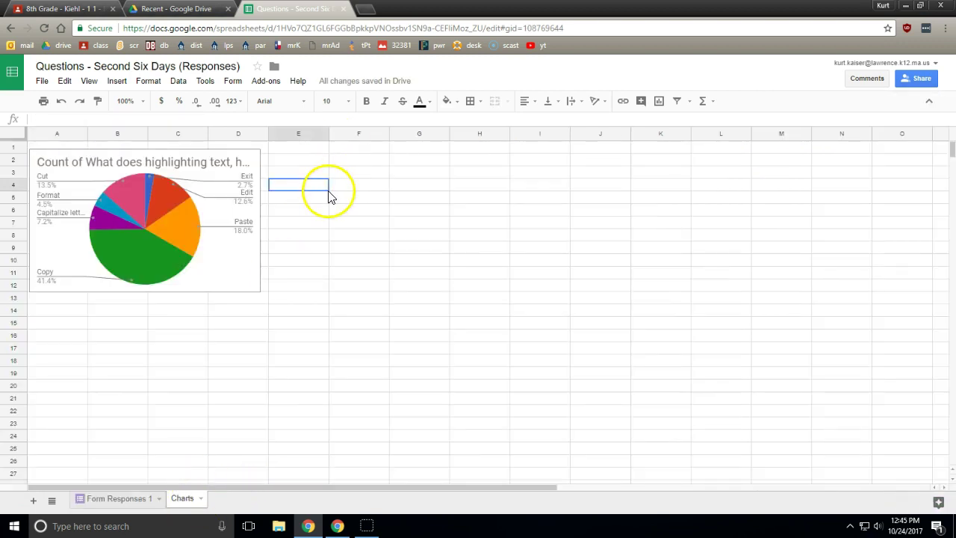
right_click(328, 189)
left_click(364, 228)
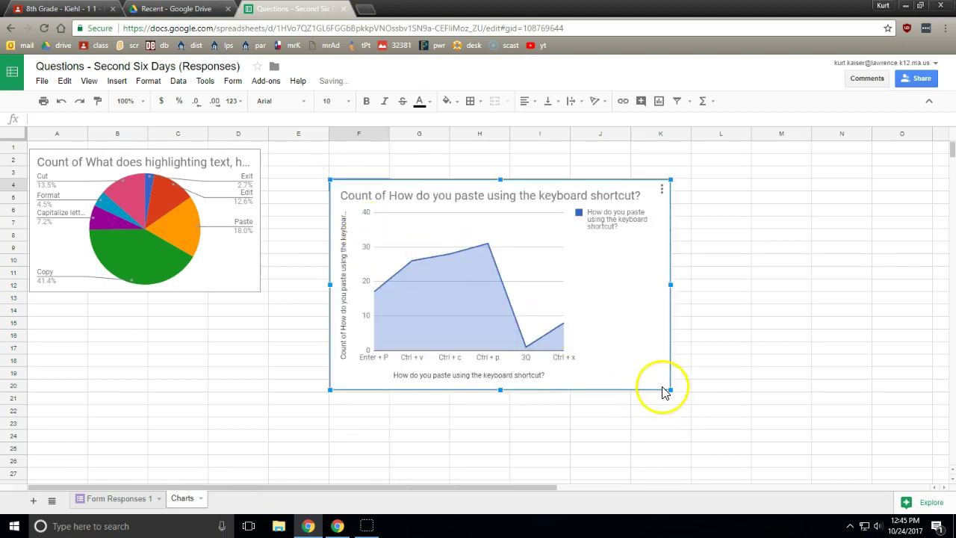
Resize the pasted area chart to match the pie chart and place it beside it
left_click_drag(670, 389, 618, 356)
left_click_drag(551, 323, 500, 288)
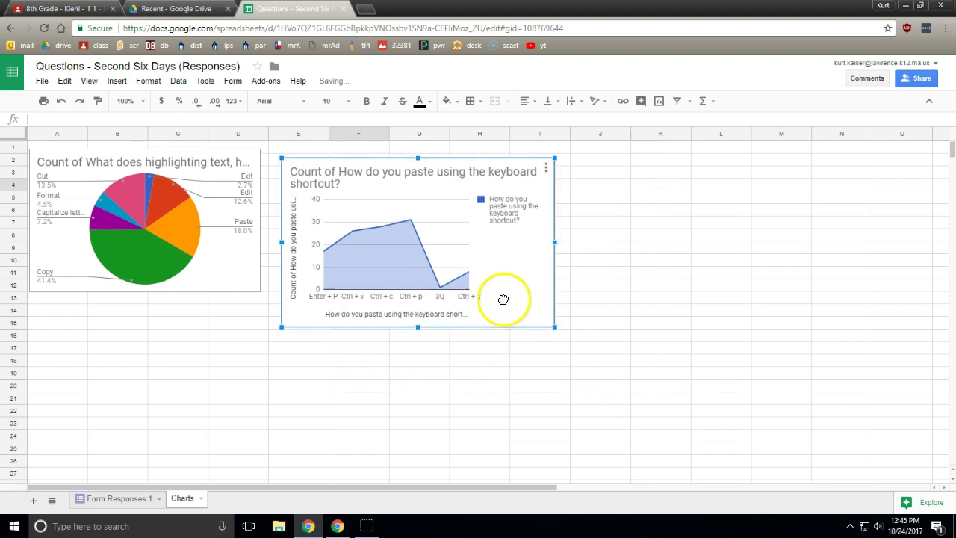
left_click_drag(551, 314, 546, 312)
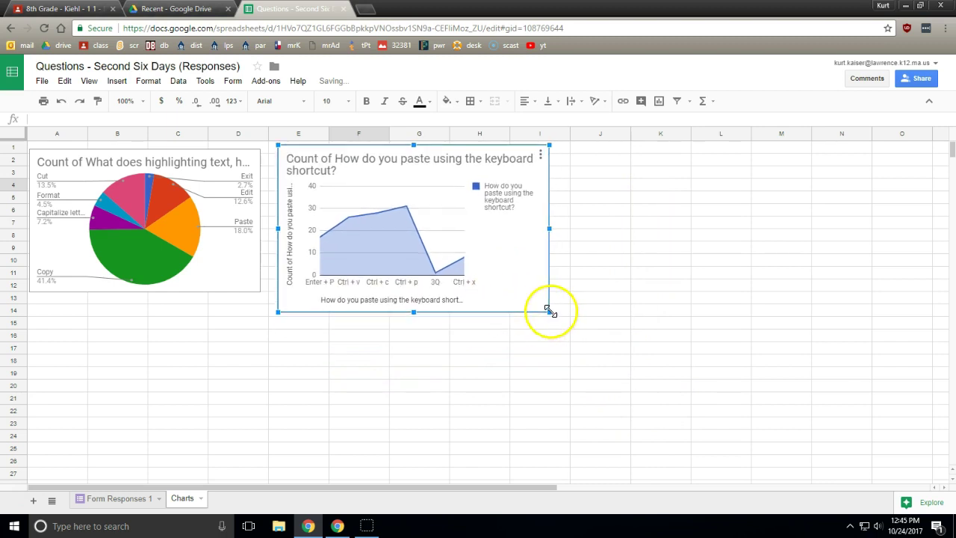
key("Escape")
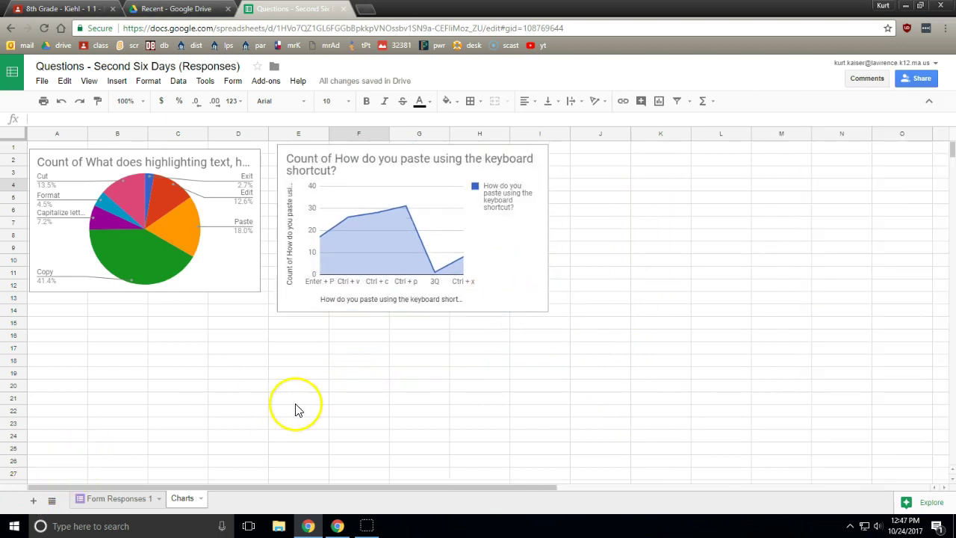
Delete the original area chart from Form Responses 1
left_click(132, 502)
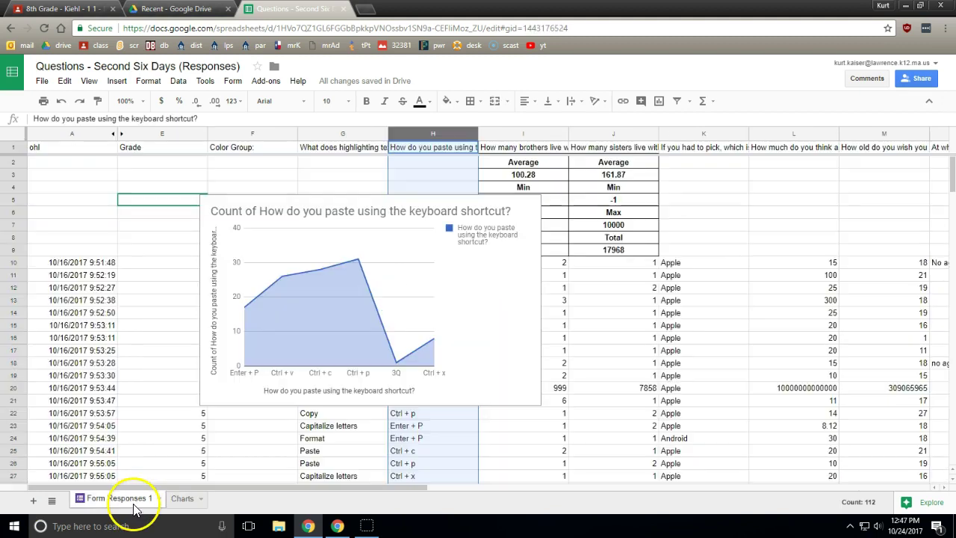
left_click(499, 266)
left_click(532, 204)
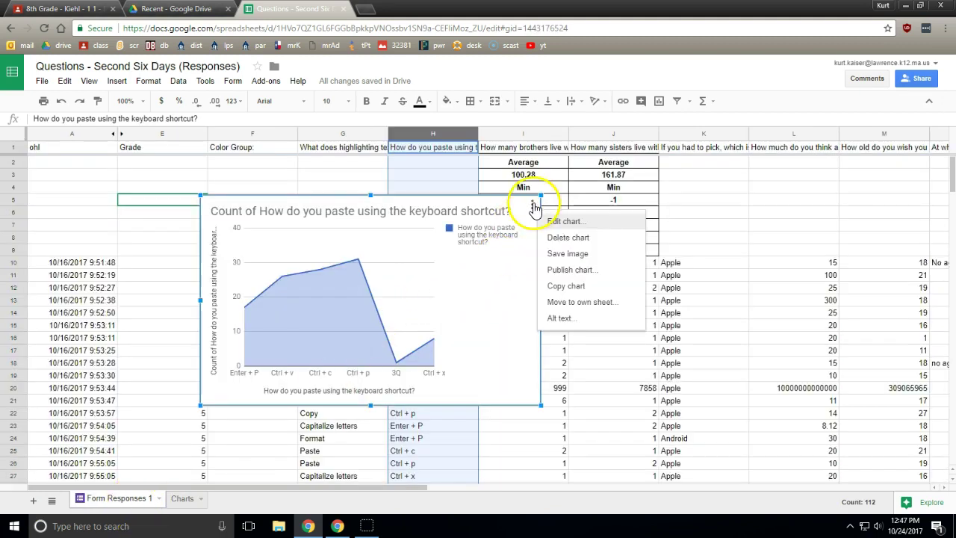
left_click(548, 237)
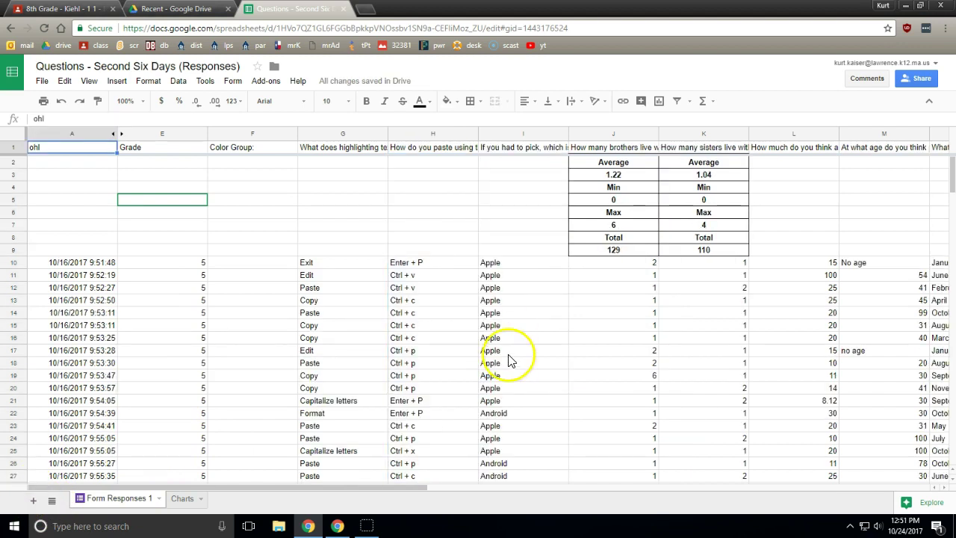
Move the 'How old do you wish you were?' column into column M and select columns L–M
left_click_drag(417, 487, 594, 490)
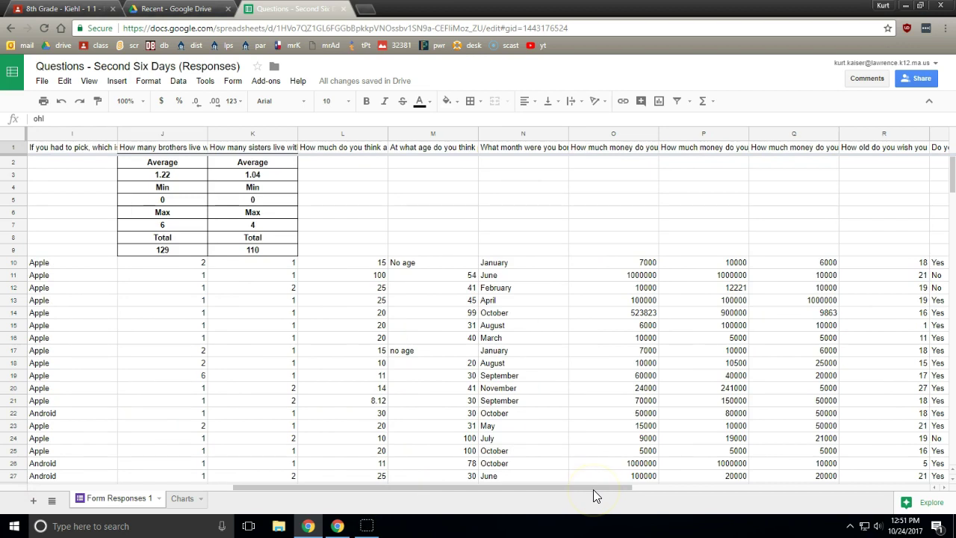
left_click_drag(595, 494, 644, 493)
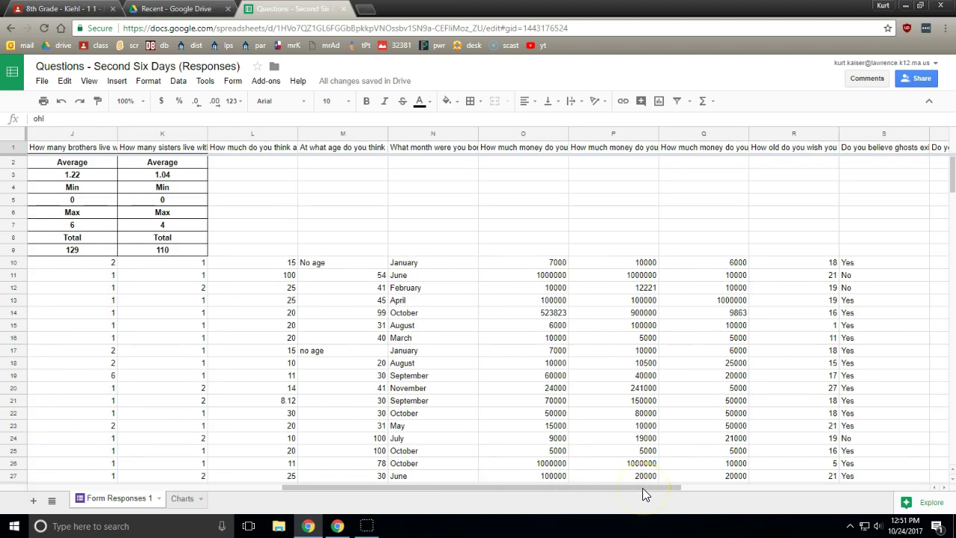
left_click(790, 133)
mouse_move(790, 133)
left_mouse_down()
mouse_move(312, 156)
mouse_move(312, 165)
left_mouse_up()
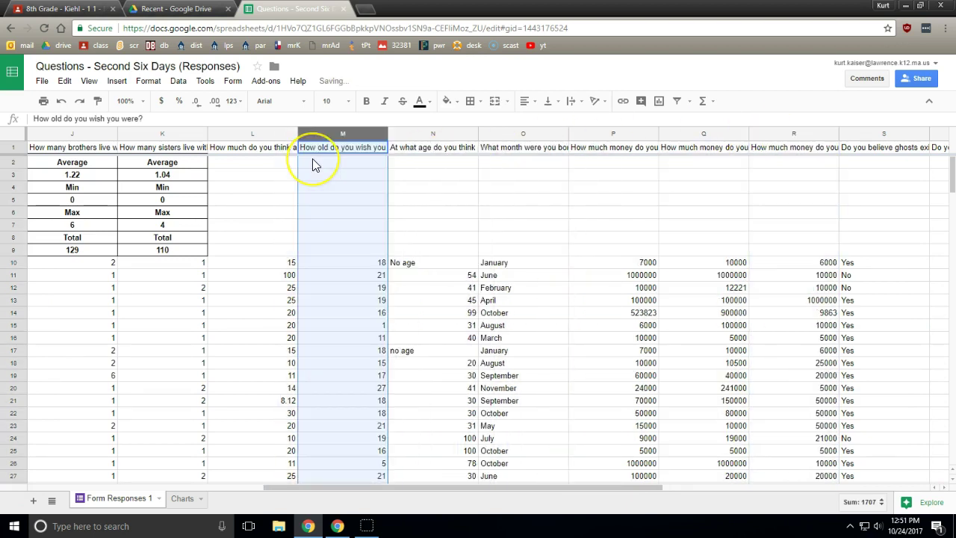
left_click(269, 133, "shift")
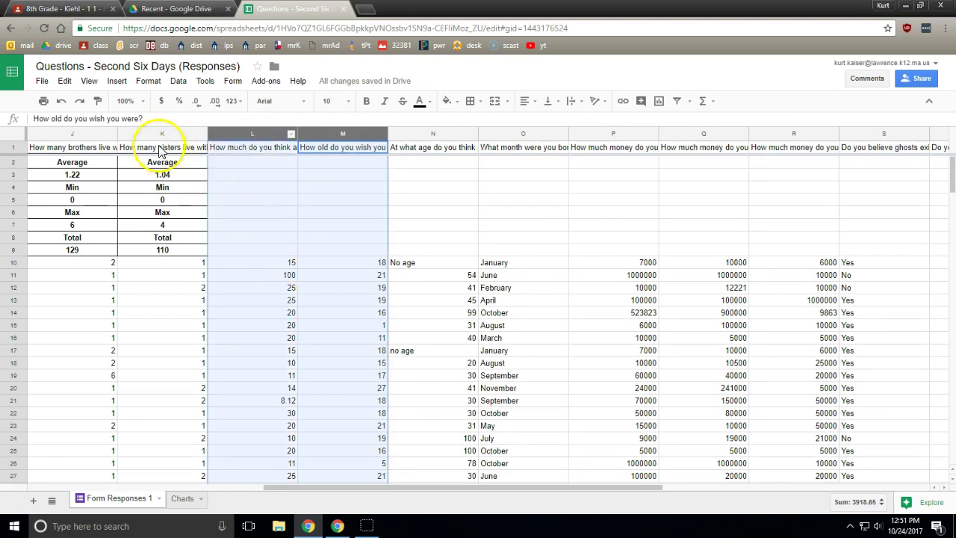
Chart columns L and M (L1:M215), ticket cost guesses versus wished-for age, as a bubble chart
left_click(117, 81)
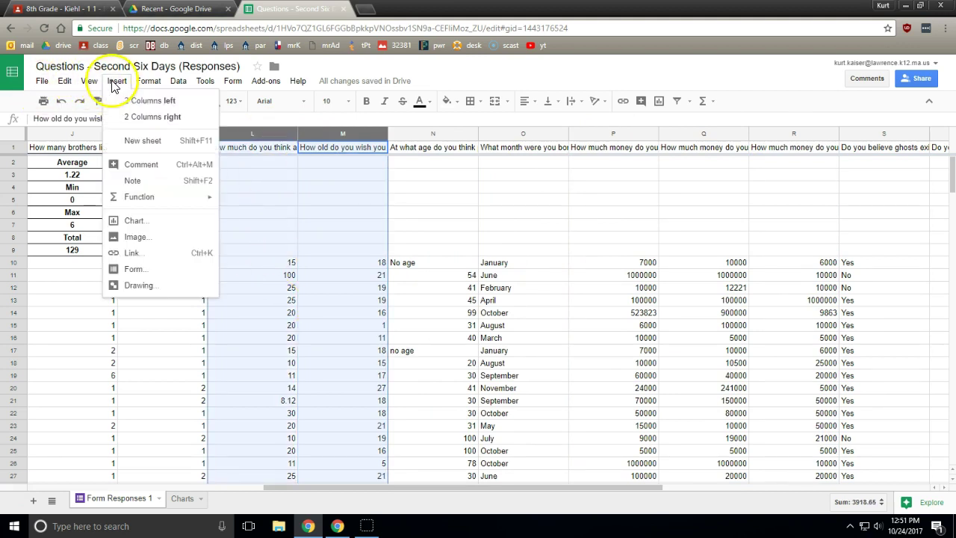
left_click(135, 221)
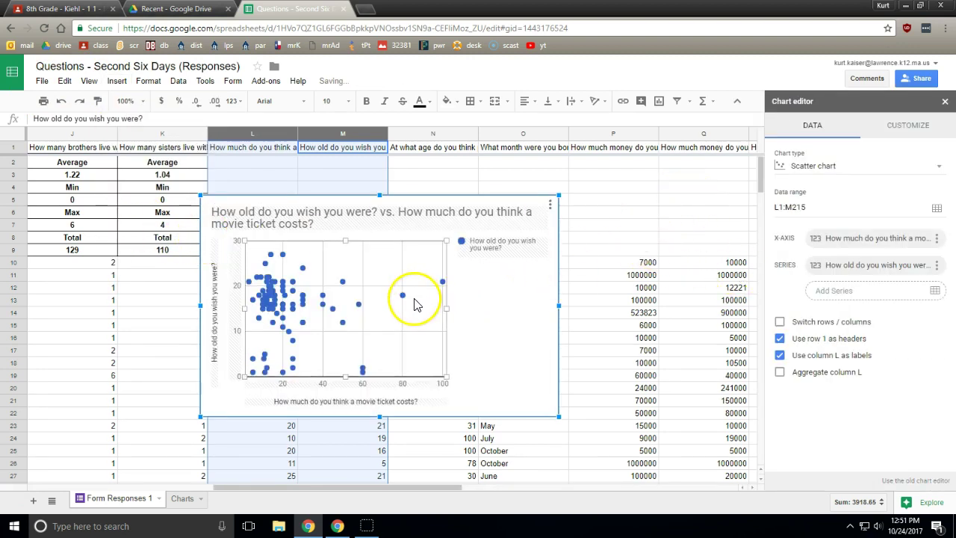
left_click(613, 288)
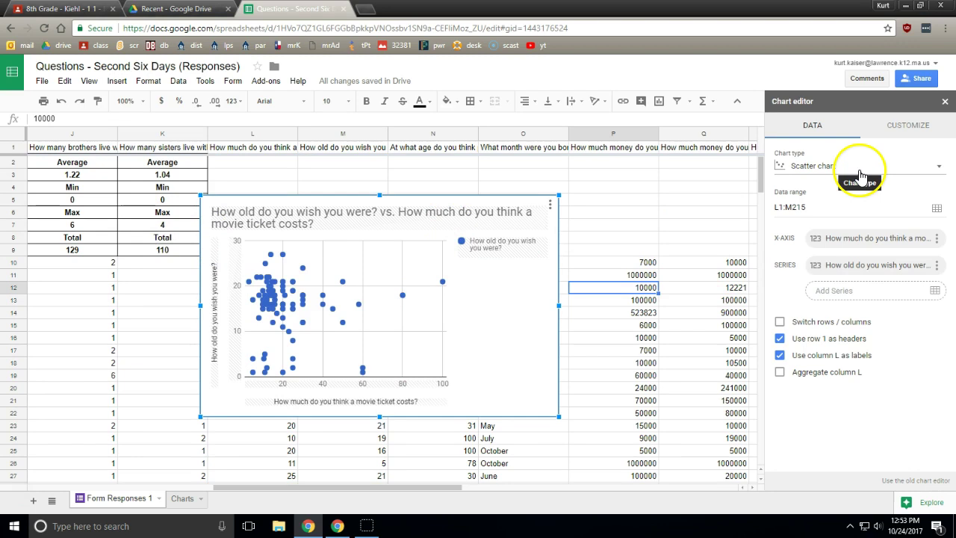
left_click(859, 168)
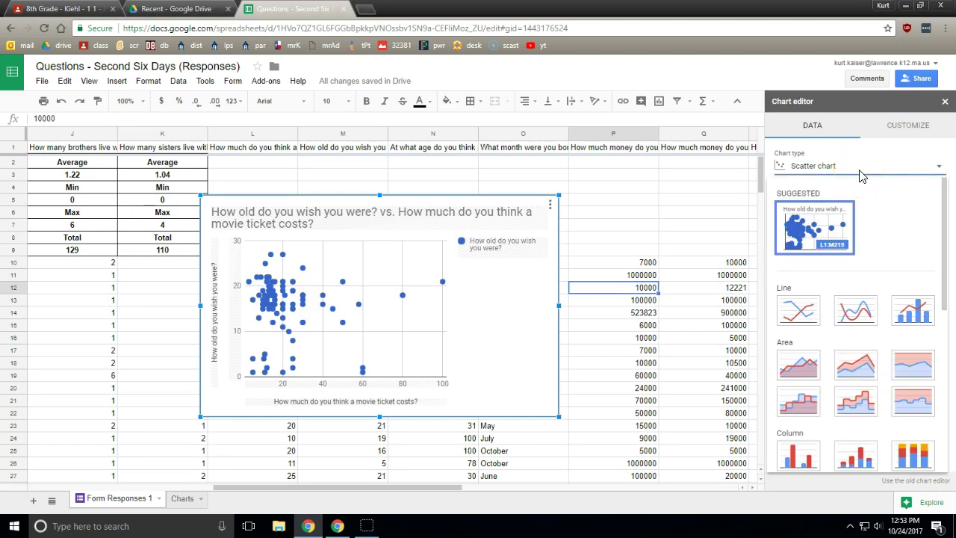
left_click(703, 225)
left_click(833, 167)
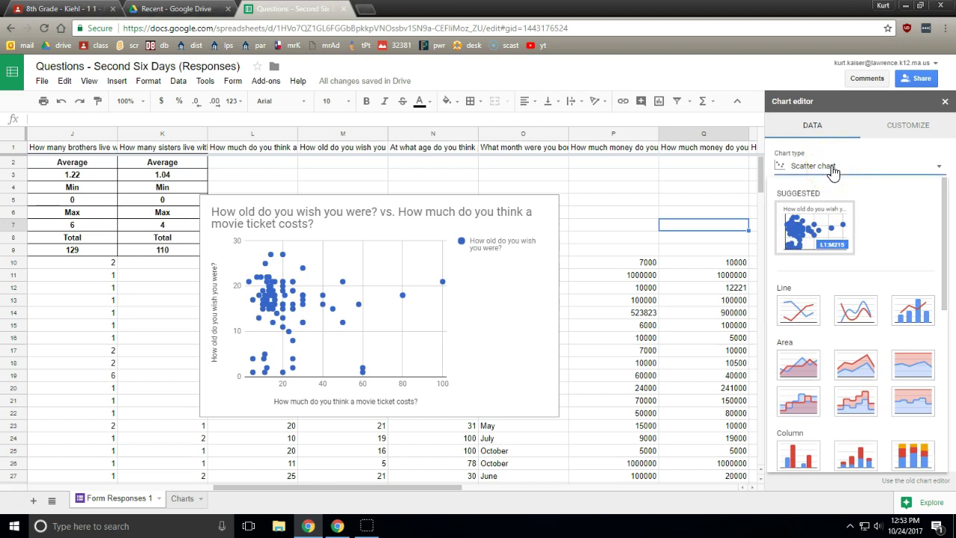
scroll(897, 270, "down", 3)
scroll(837, 329, "down", 2)
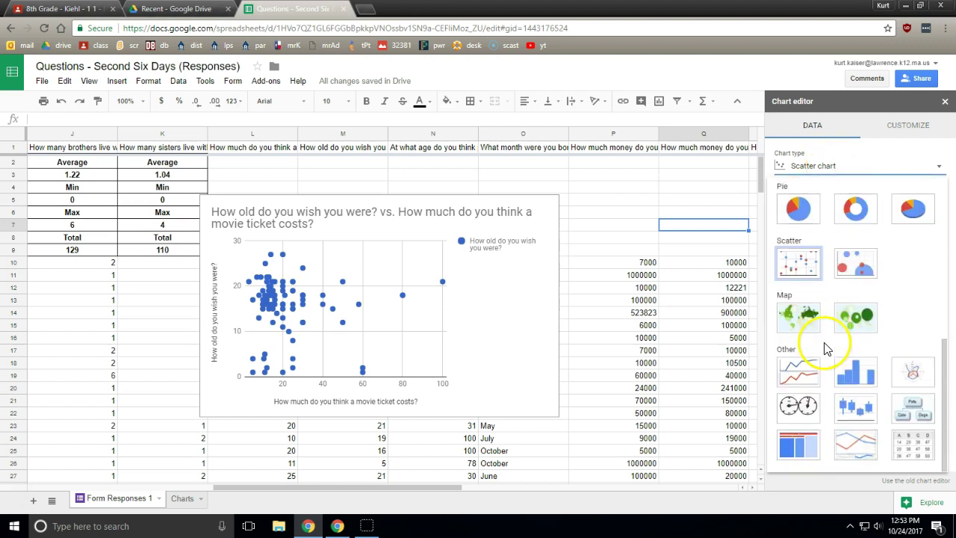
left_click(855, 263)
left_click(497, 279)
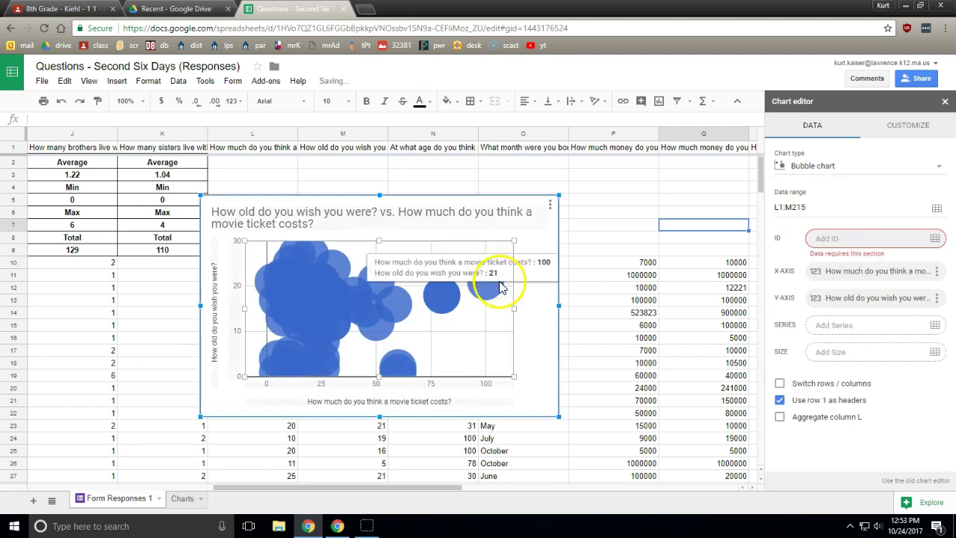
Paste a copy of the bubble chart at J3 on the Charts sheet and shrink it
left_click(550, 204)
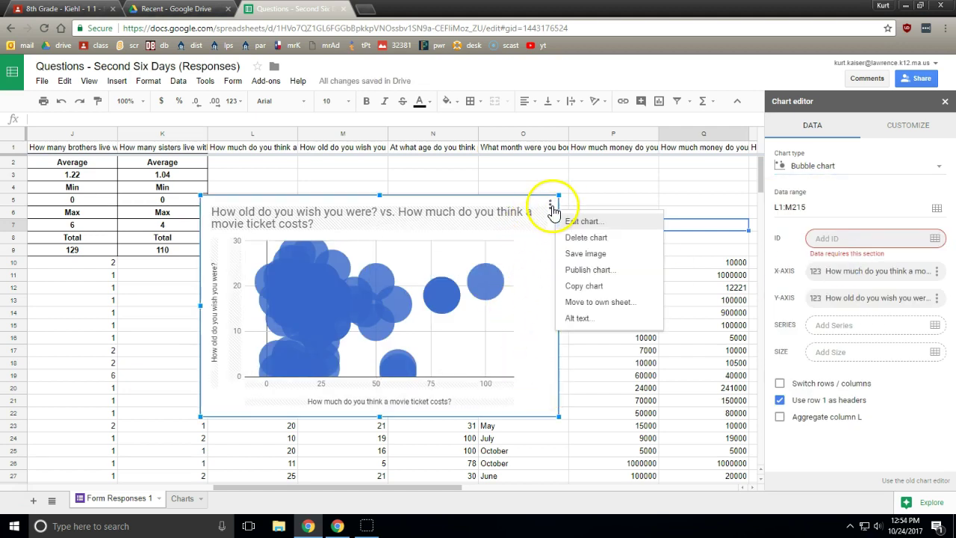
left_click(583, 288)
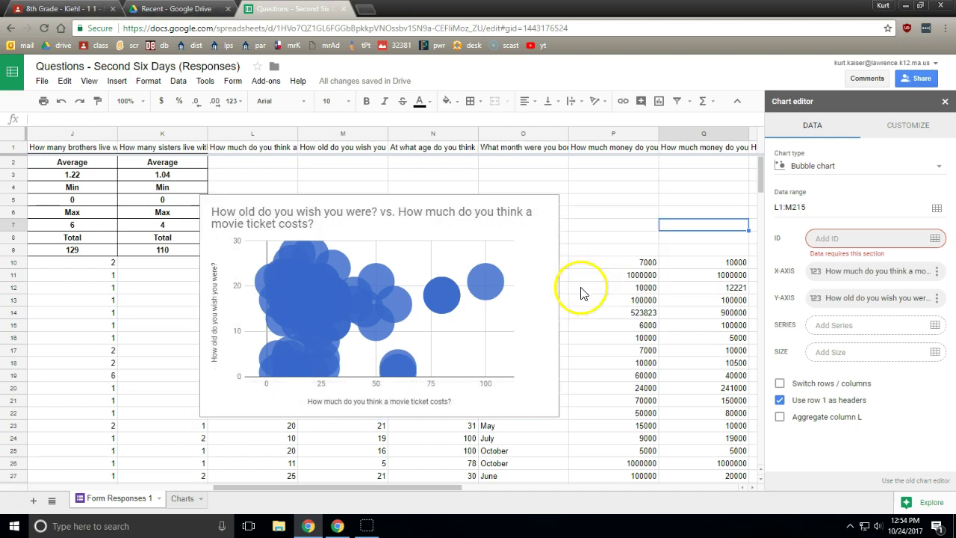
left_click(186, 501)
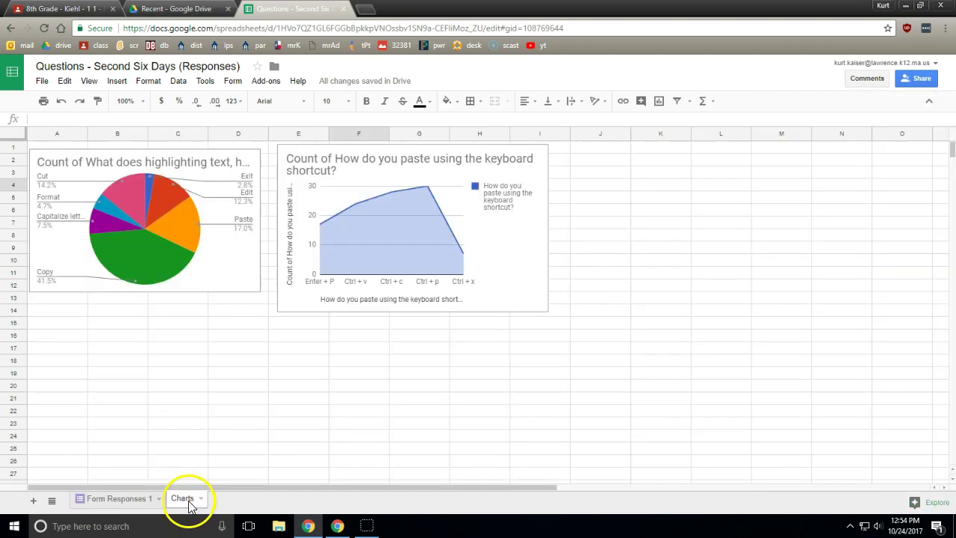
left_click(619, 167)
right_click(620, 171)
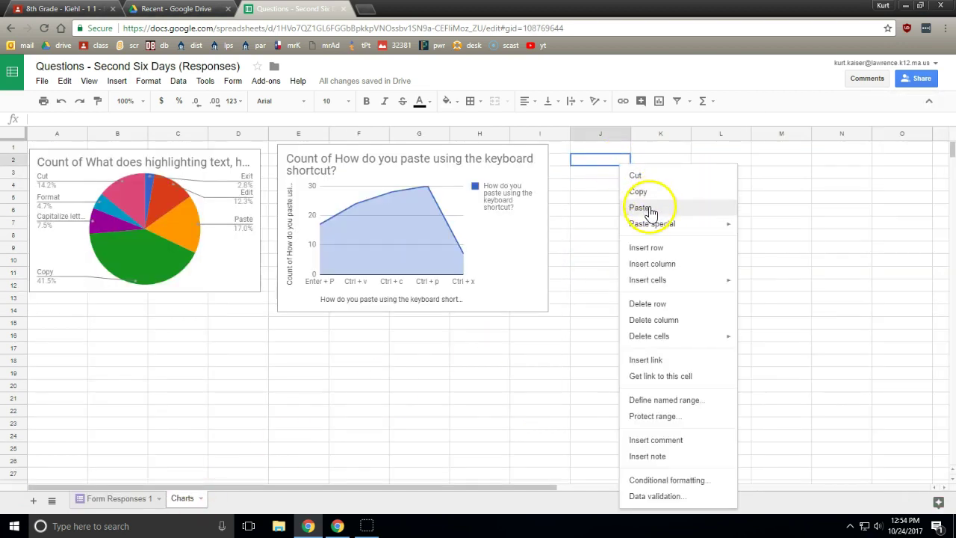
left_click(651, 206)
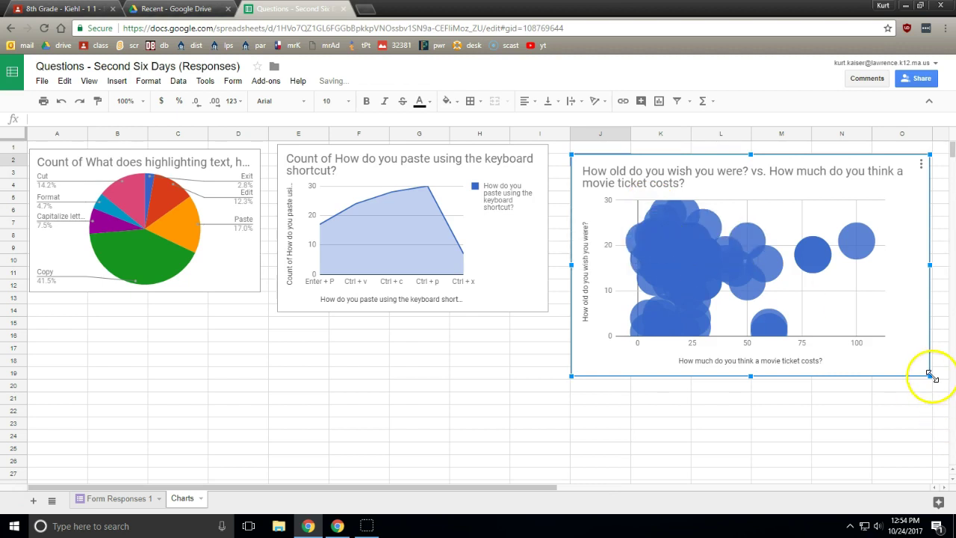
left_click_drag(929, 374, 856, 329)
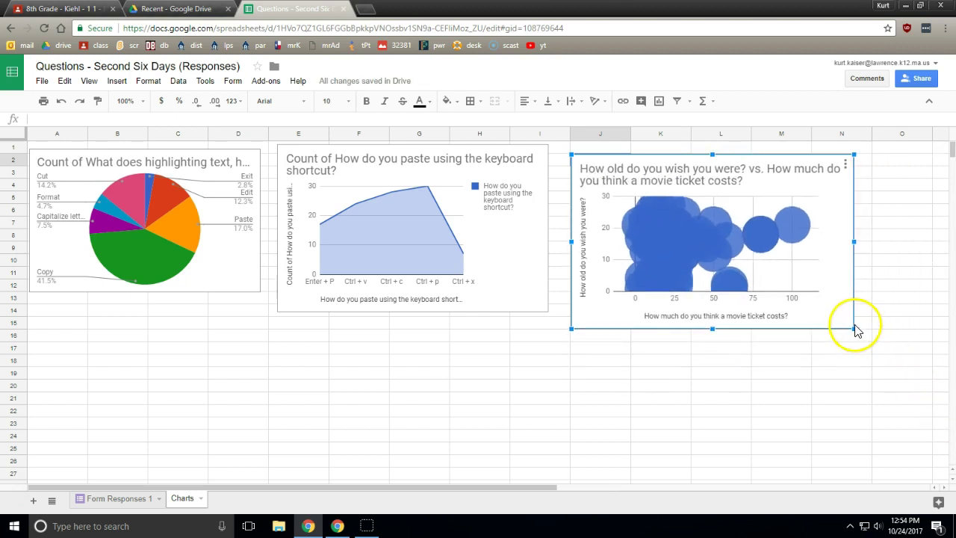
left_click(502, 294)
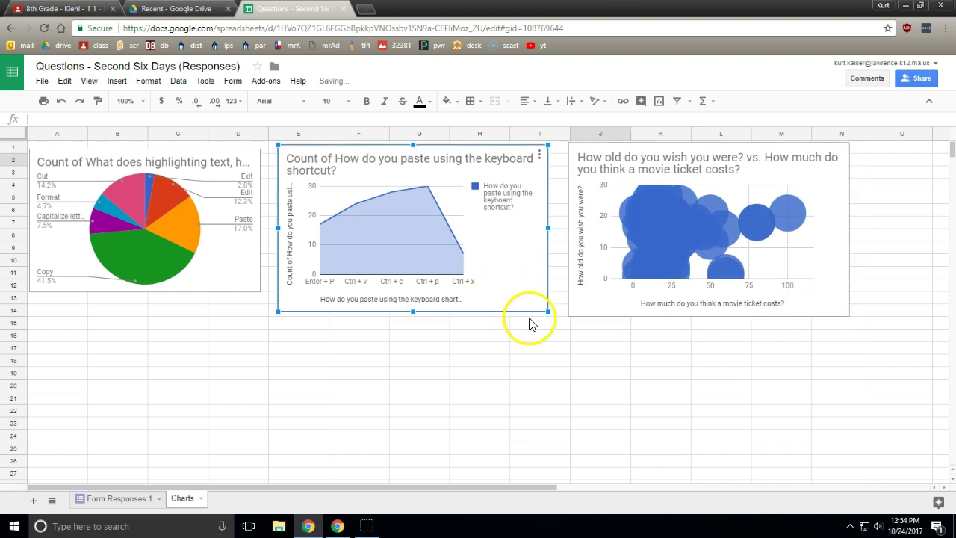
Delete the original bubble chart from Form Responses 1
left_click(114, 499)
left_click(299, 267)
left_click(551, 204)
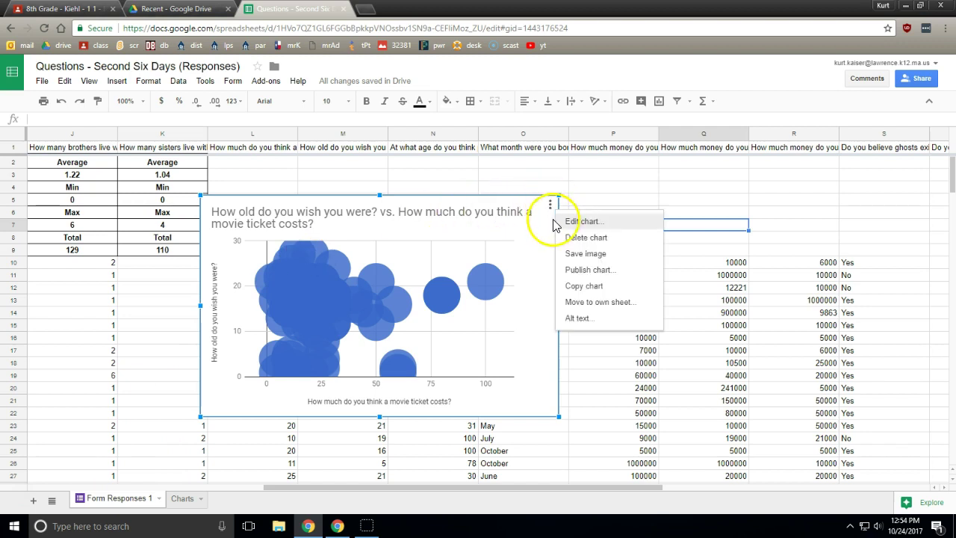
left_click(587, 237)
scroll(294, 235, "left", 5)
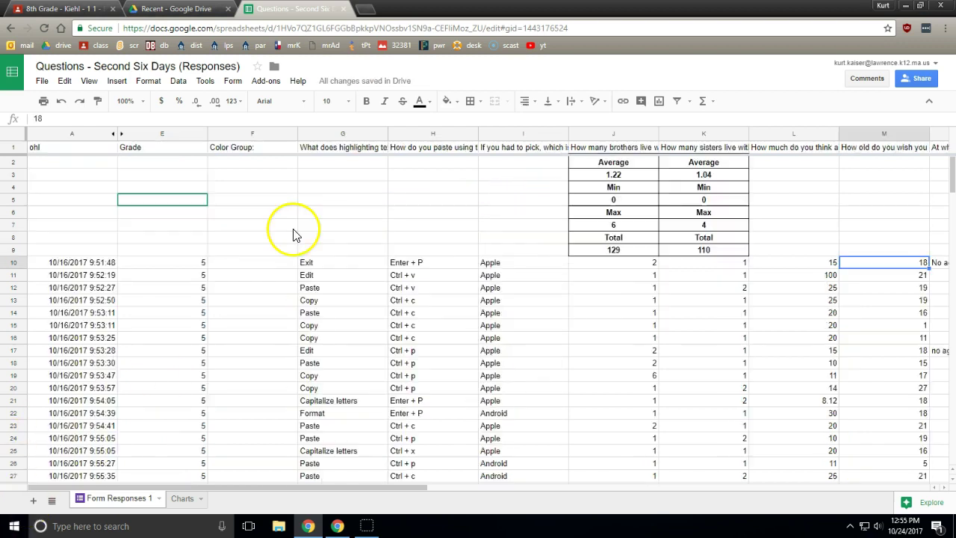
Freeze rows 1–9 of Form Responses 1, up to the selected row 9
left_click(12, 250)
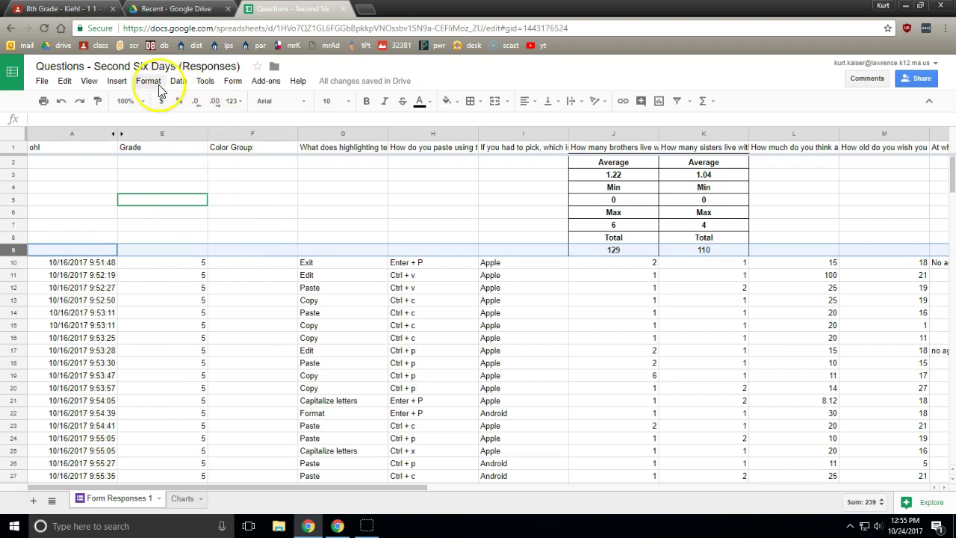
left_click(93, 83)
mouse_move(149, 101)
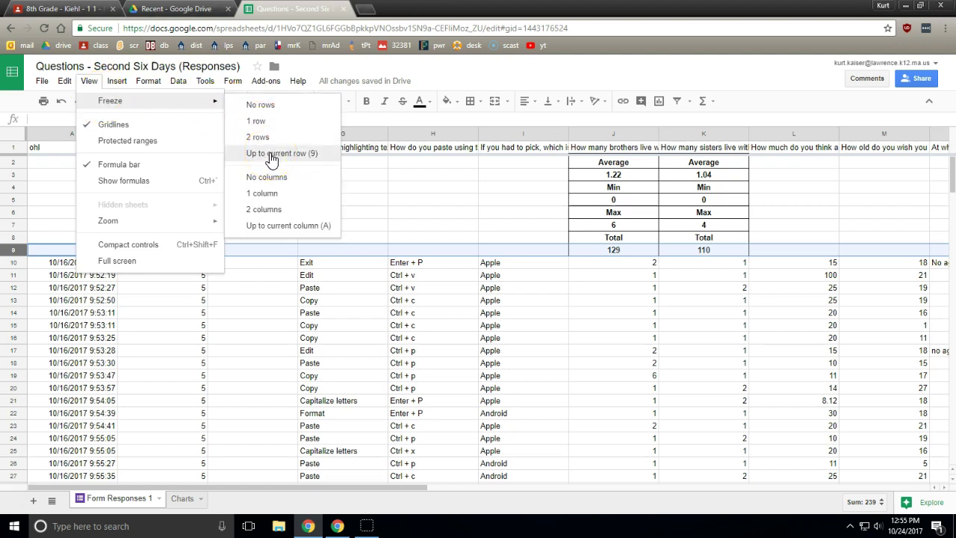
left_click(272, 160)
scroll(324, 205, "down", 3)
scroll(326, 208, "up", 3)
left_click(317, 289)
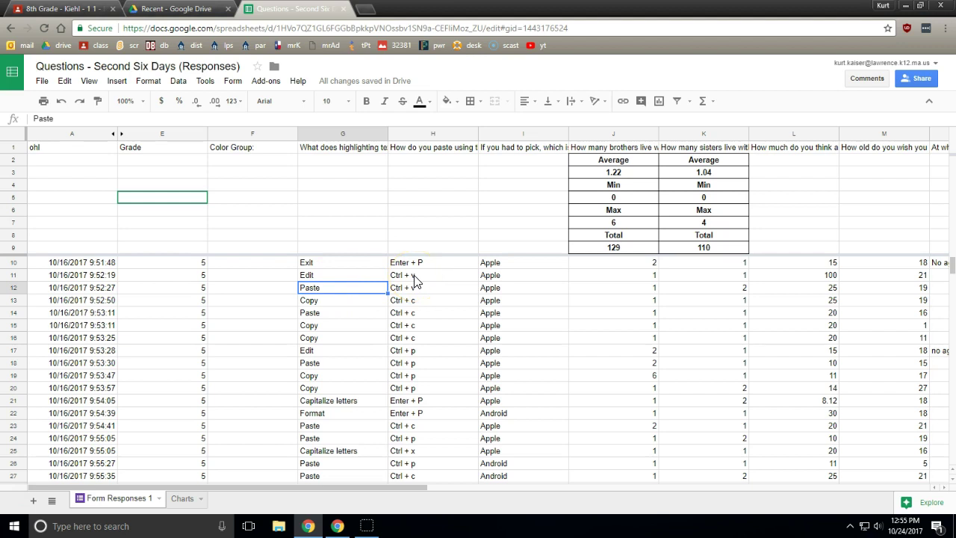
Sort the sheet Z → A on the timestamp column A so the newest responses come first
left_click(75, 134)
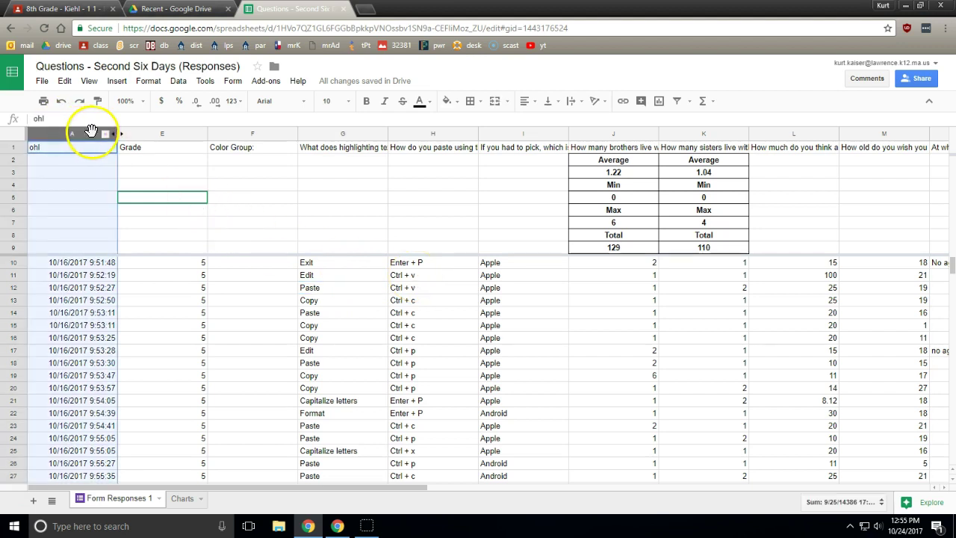
left_click(106, 136)
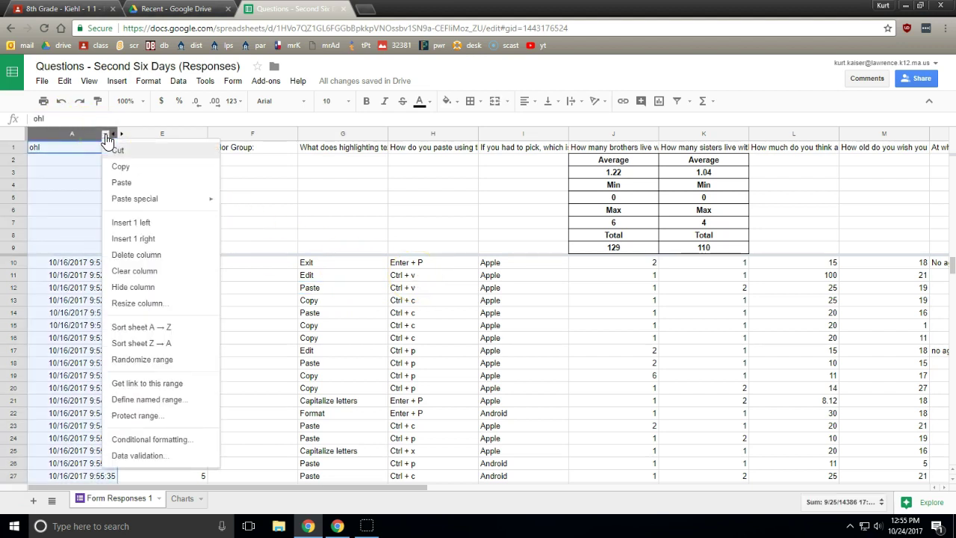
left_click(167, 343)
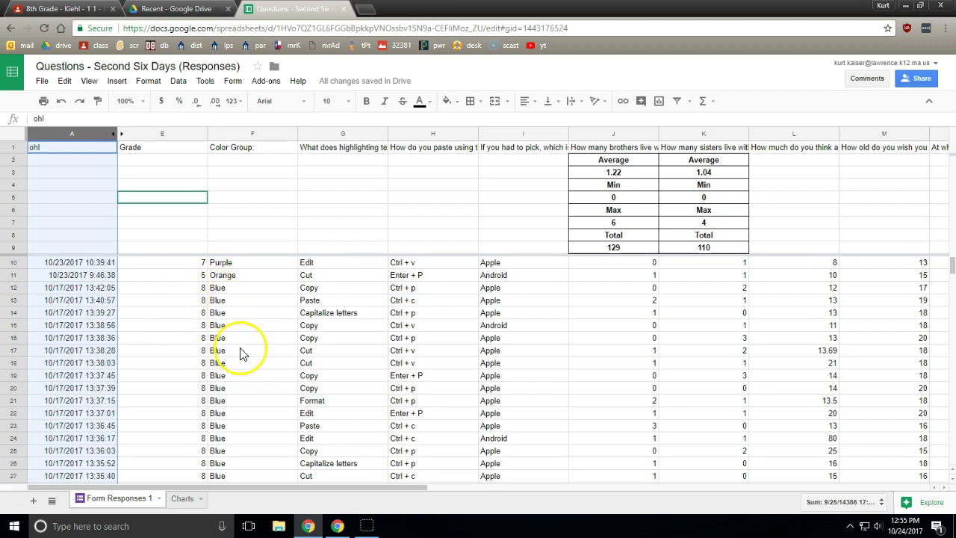
Make the row 1 header labels bold
left_click(18, 148)
left_click(367, 101)
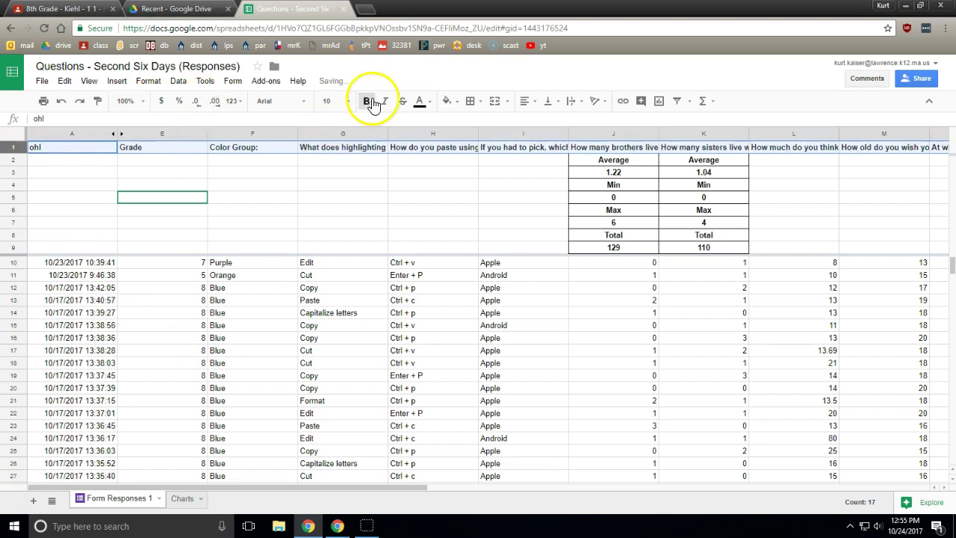
left_click(336, 200)
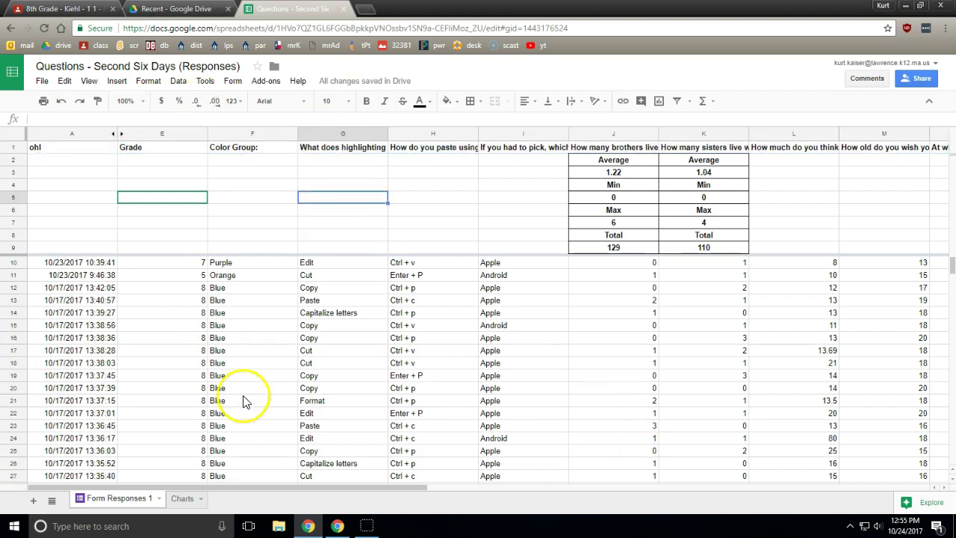